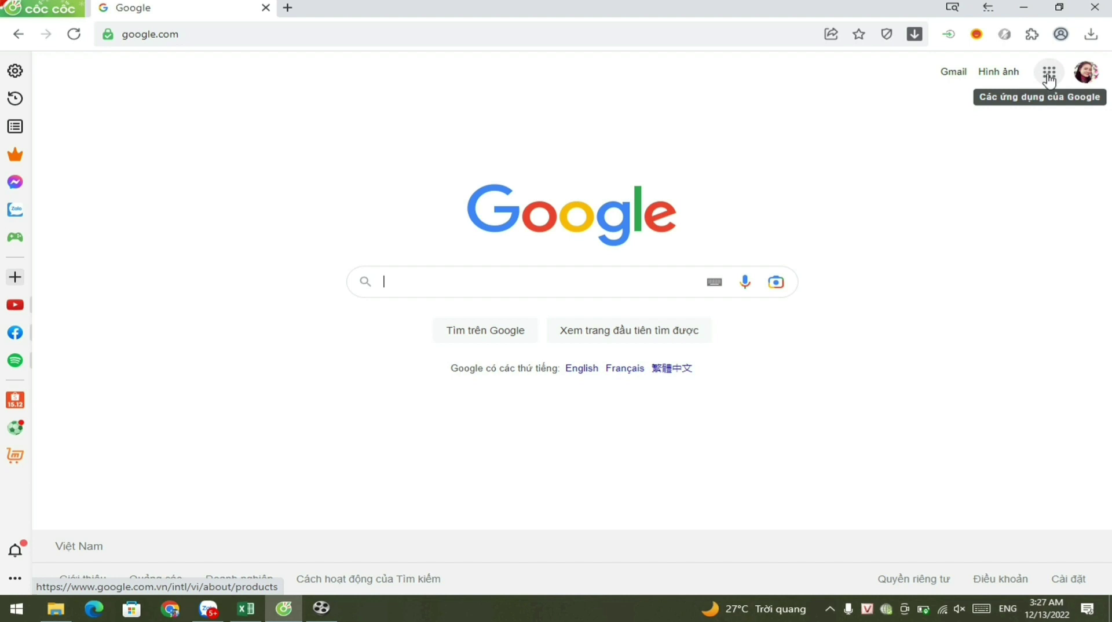
Open the Google apps panel on the search page and scroll to the end of the list.
click(1050, 77)
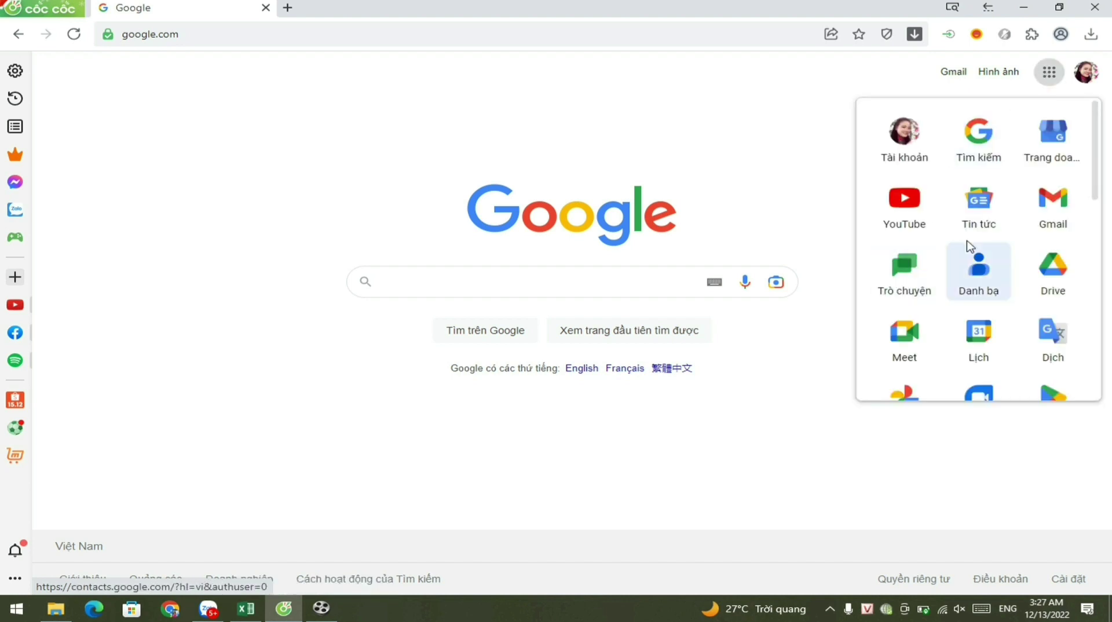
scroll(976, 243, down, 1)
scroll(976, 243, down, 1)
scroll(976, 243, down, 2)
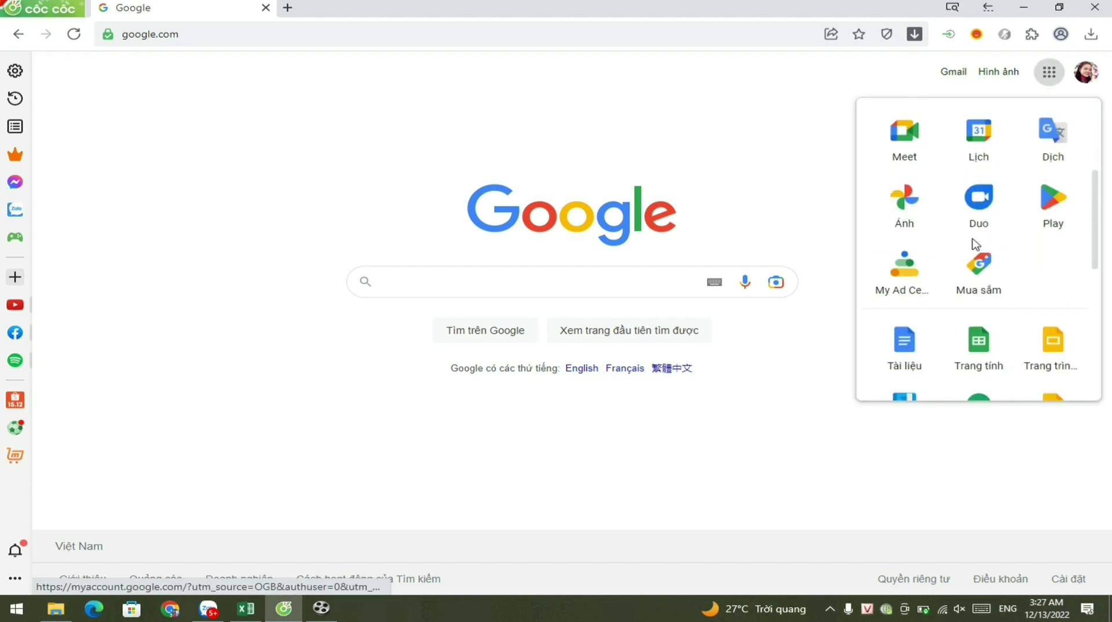
scroll(976, 243, down, 1)
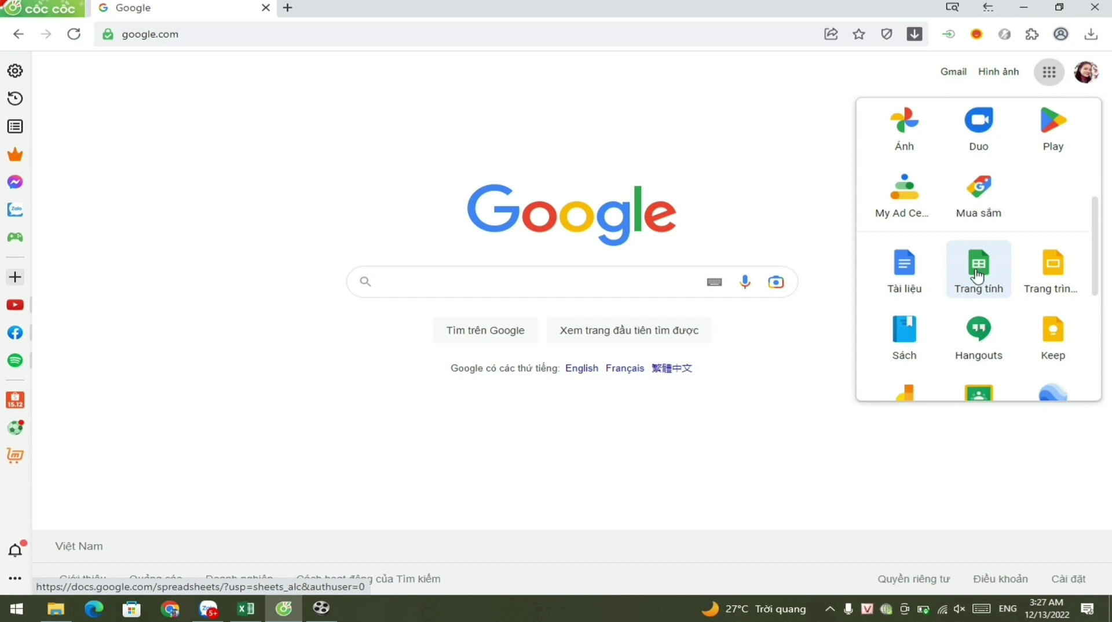
scroll(977, 276, down, 5)
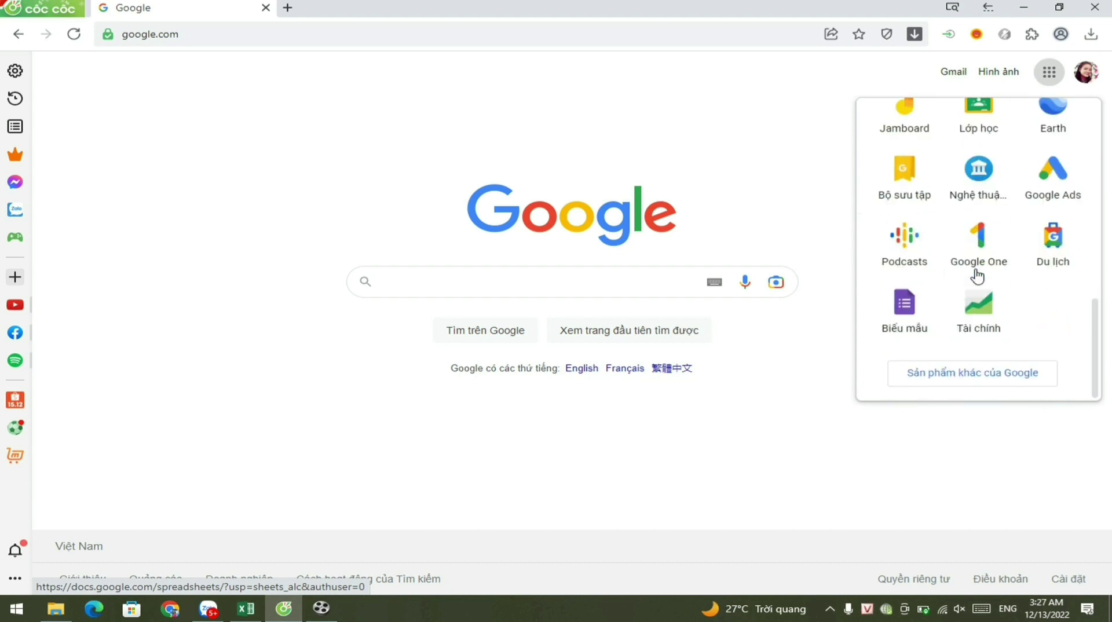
Open 'Sản phẩm khác của Google', browse the product grid, and close the feedback survey.
click(983, 382)
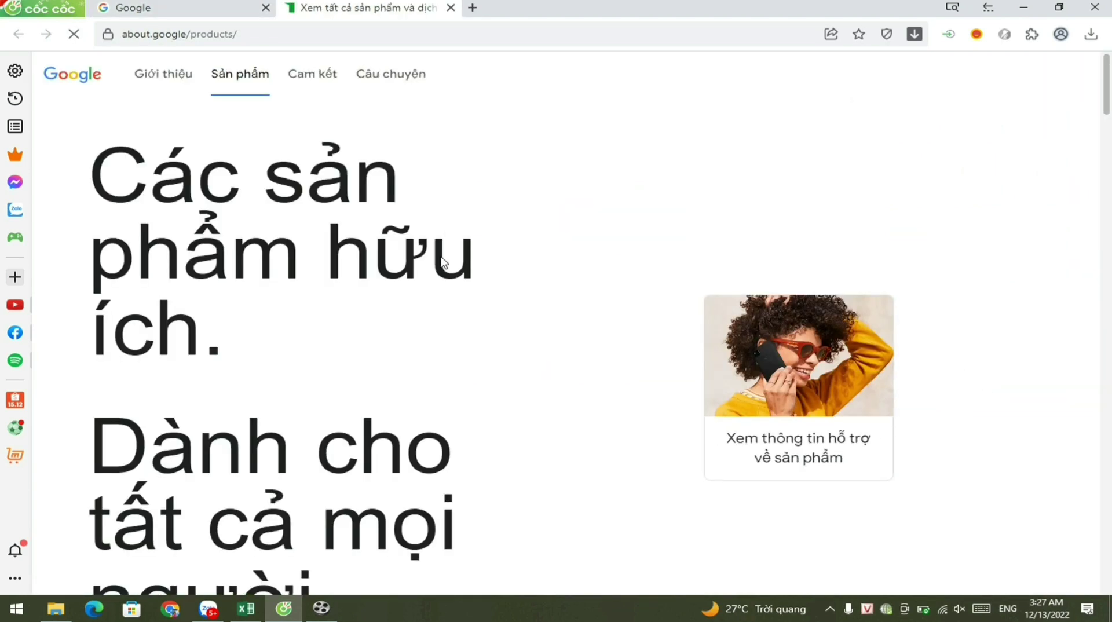
scroll(436, 313, down, 5)
scroll(435, 466, down, 5)
scroll(434, 466, down, 5)
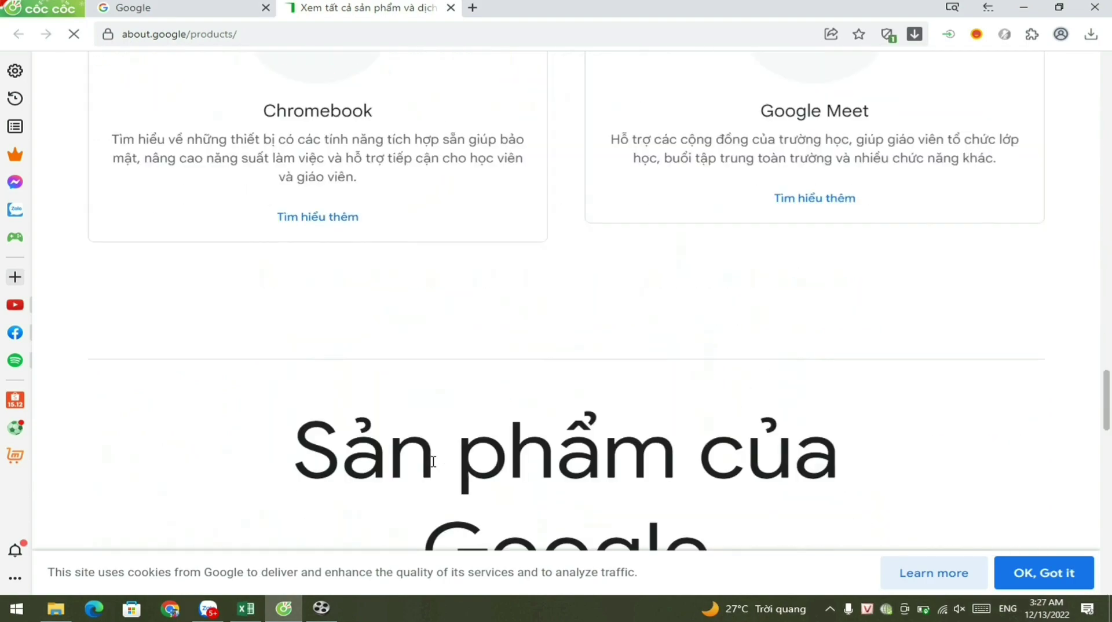
scroll(435, 466, down, 5)
scroll(433, 466, down, 3)
scroll(433, 466, down, 6)
scroll(433, 467, down, 2)
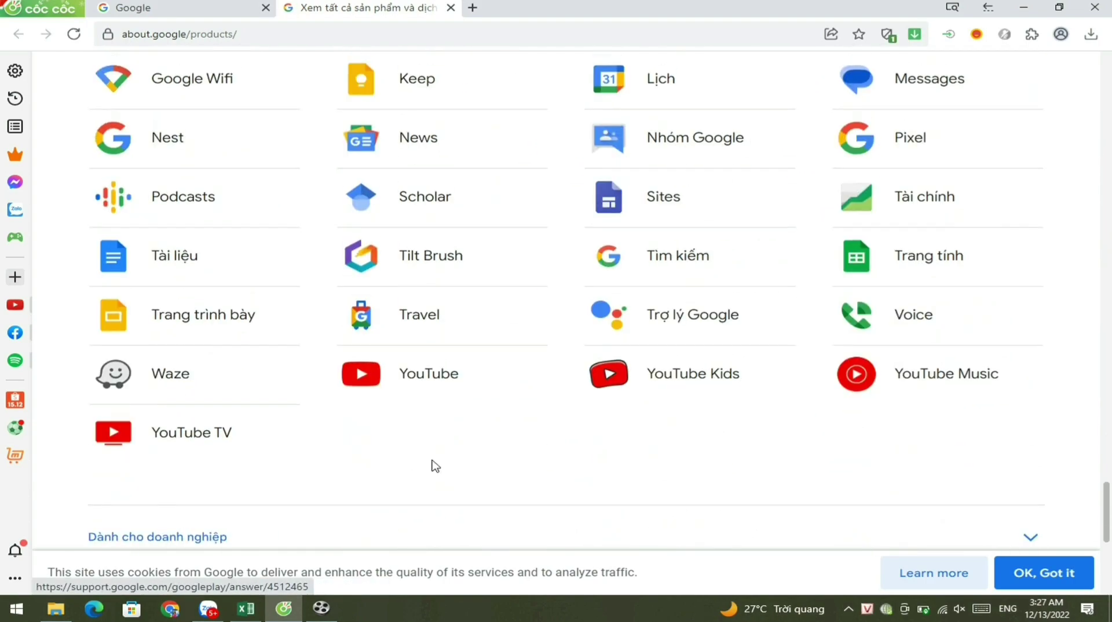
scroll(434, 467, up, 6)
scroll(433, 466, up, 2)
scroll(433, 466, up, 2)
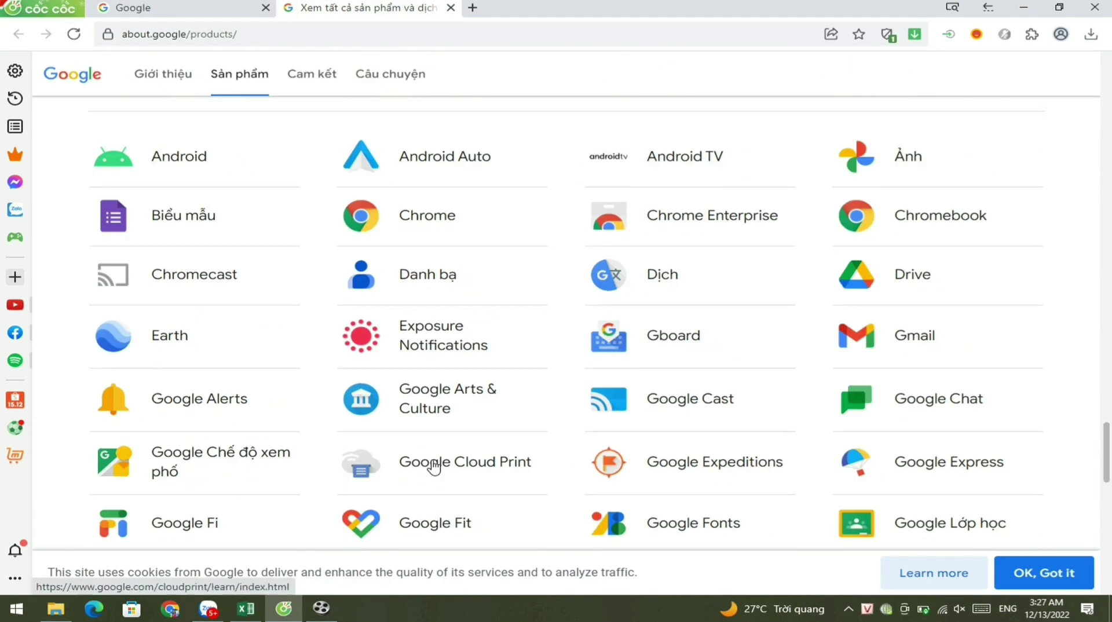
scroll(433, 466, up, 3)
scroll(433, 466, down, 5)
scroll(433, 466, down, 1)
scroll(433, 466, down, 3)
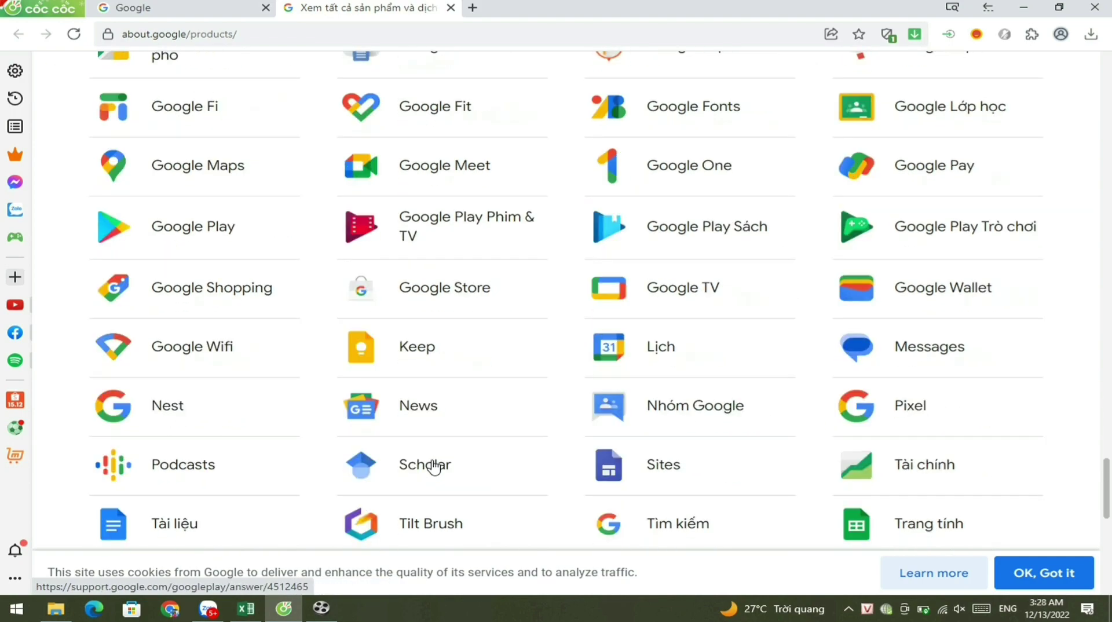
scroll(433, 466, down, 1)
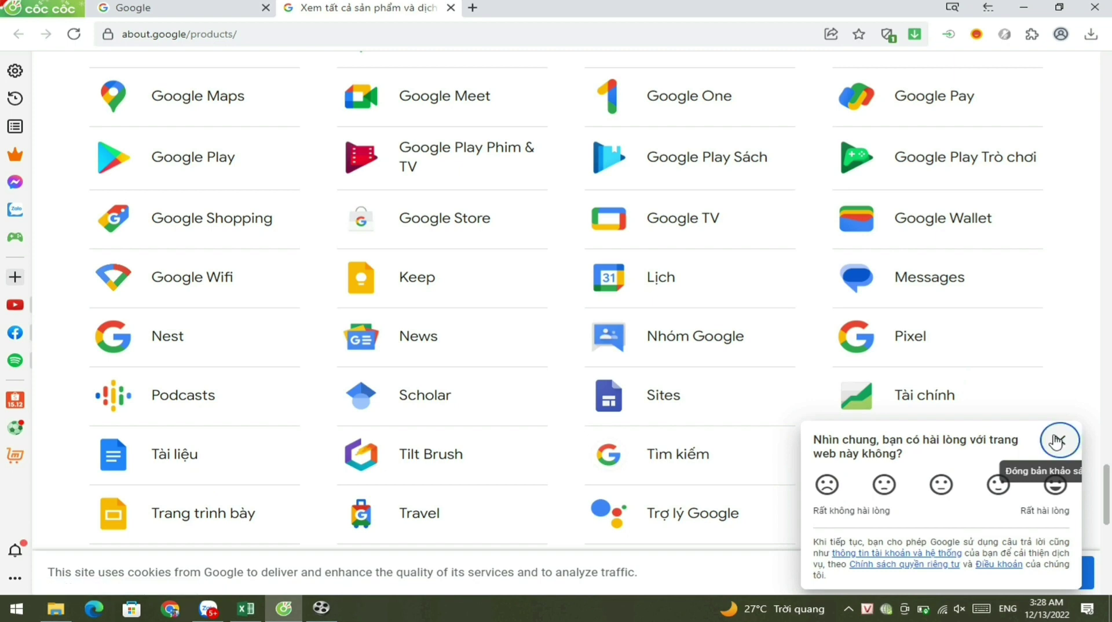
click(1061, 437)
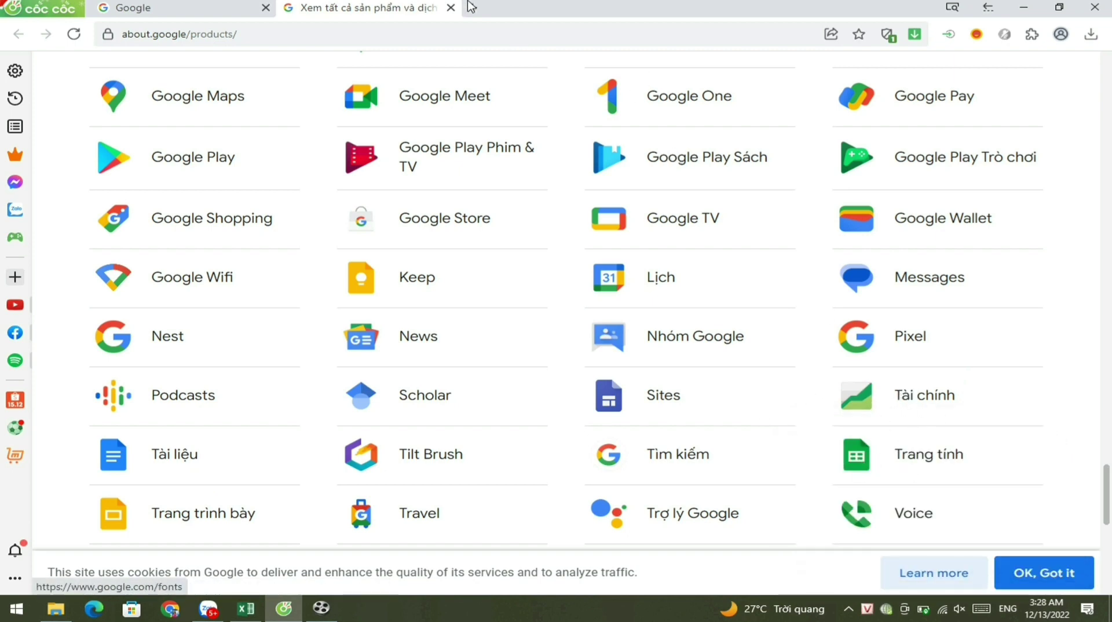
Close the products tab and start a blank 'Trống' spreadsheet in Google Sheets via the apps grid.
click(451, 8)
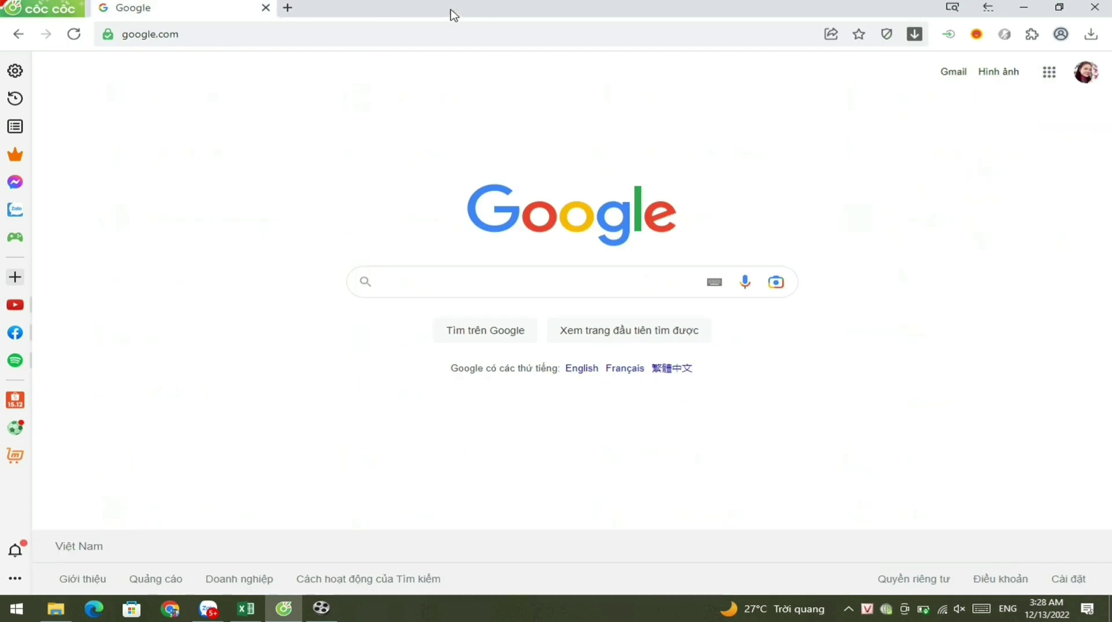
click(1051, 74)
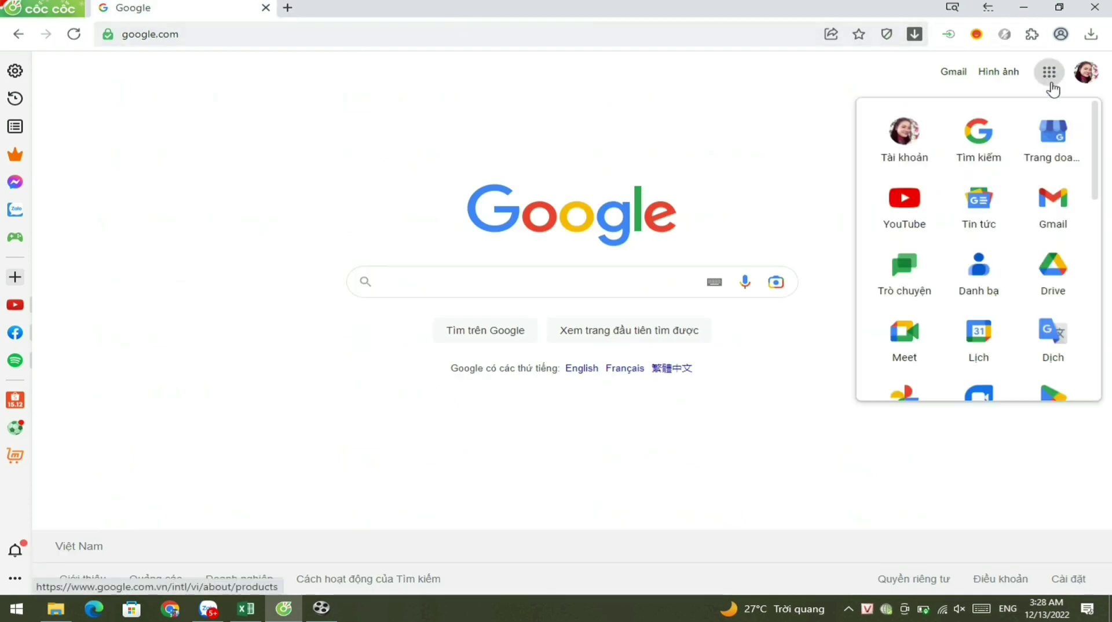
scroll(965, 254, down, 4)
scroll(966, 255, down, 2)
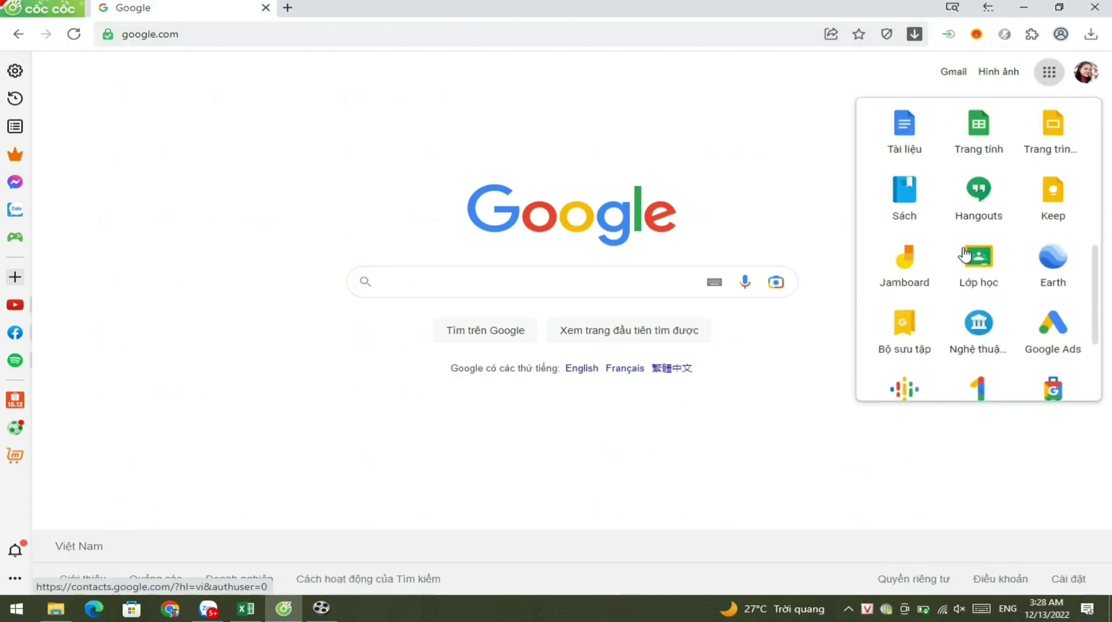
scroll(965, 255, up, 2)
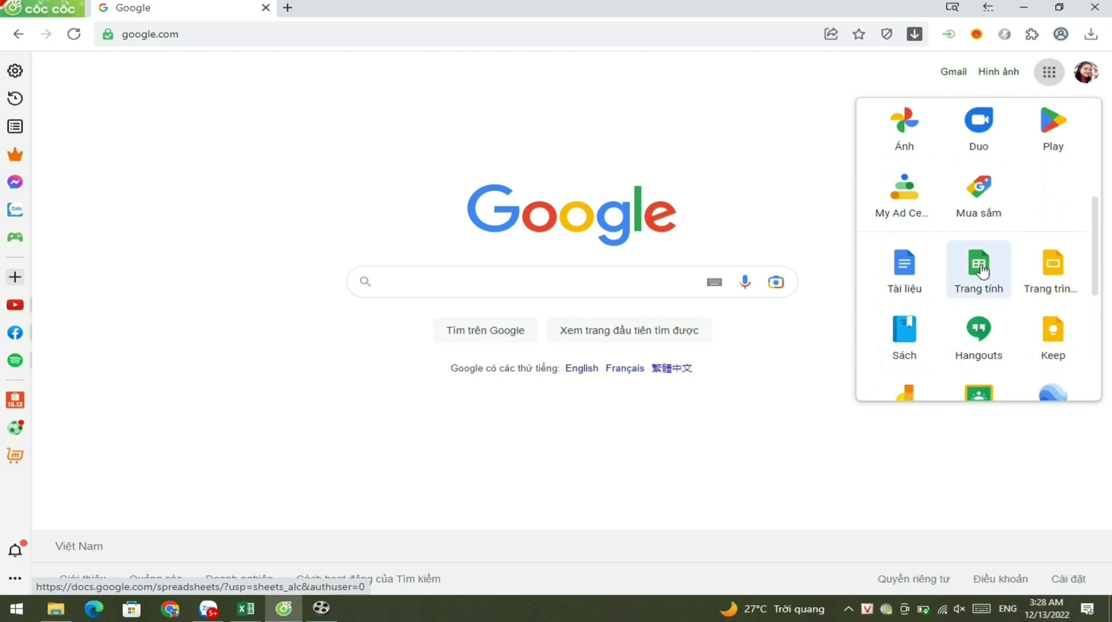
click(981, 272)
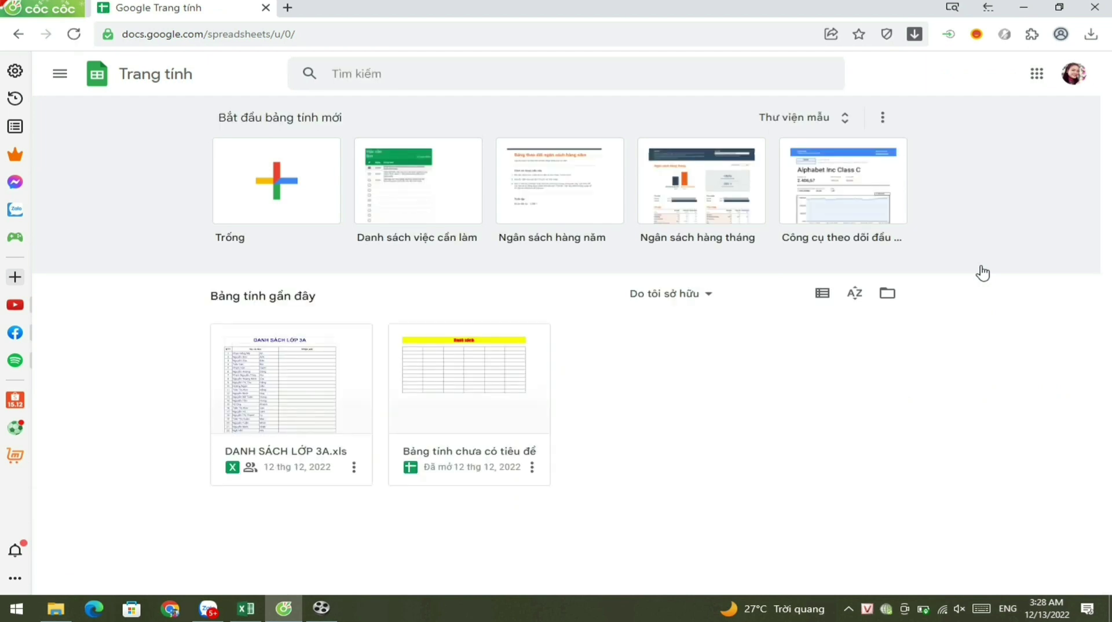
click(280, 184)
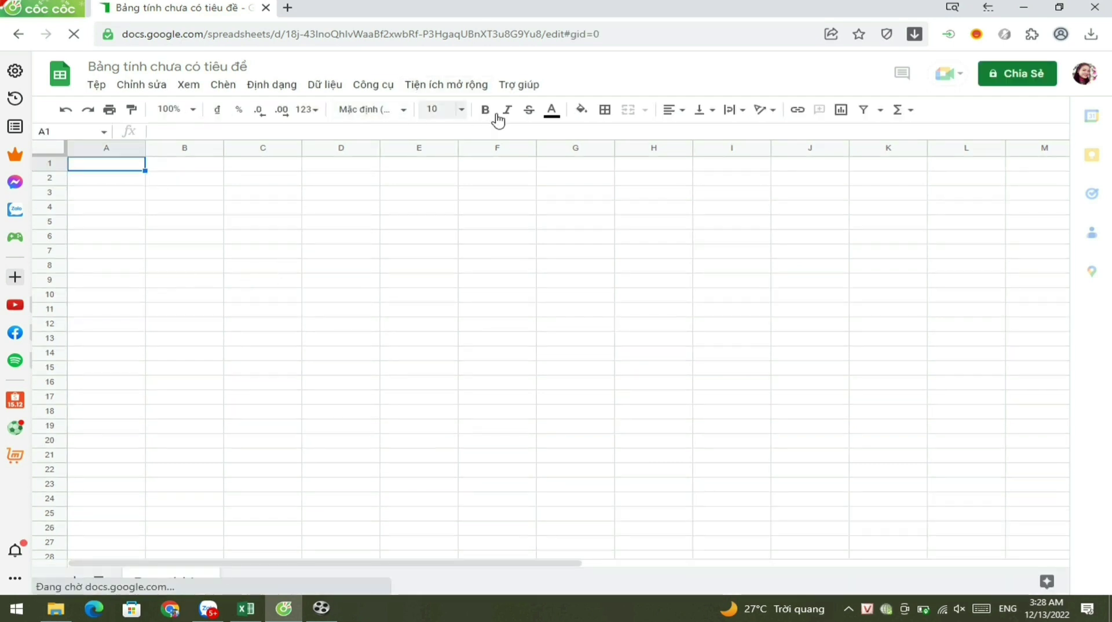
Type 'DANH SÁCH HỌC SINH' into A1 and set its size to 14.
text(DA)
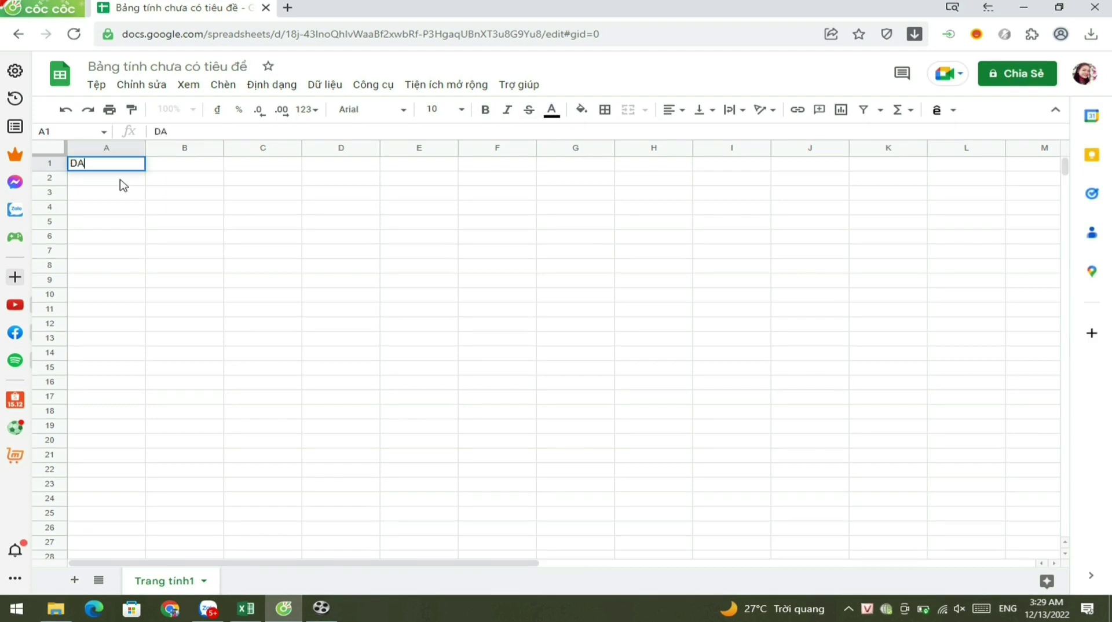
text(NH SÁCH HỌC)
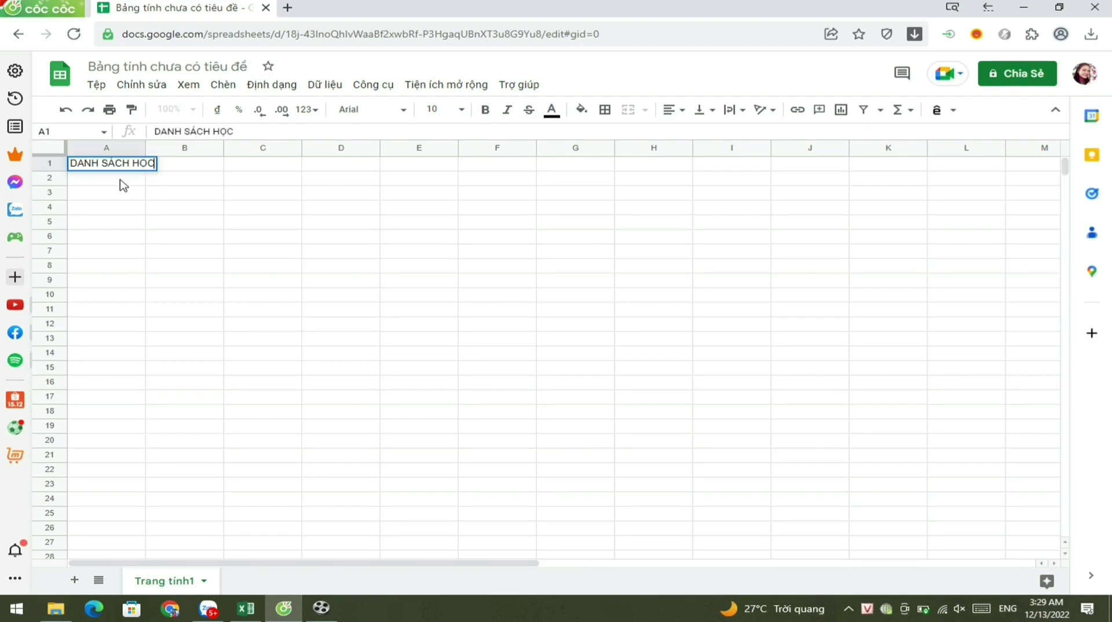
text( SINH)
click(355, 114)
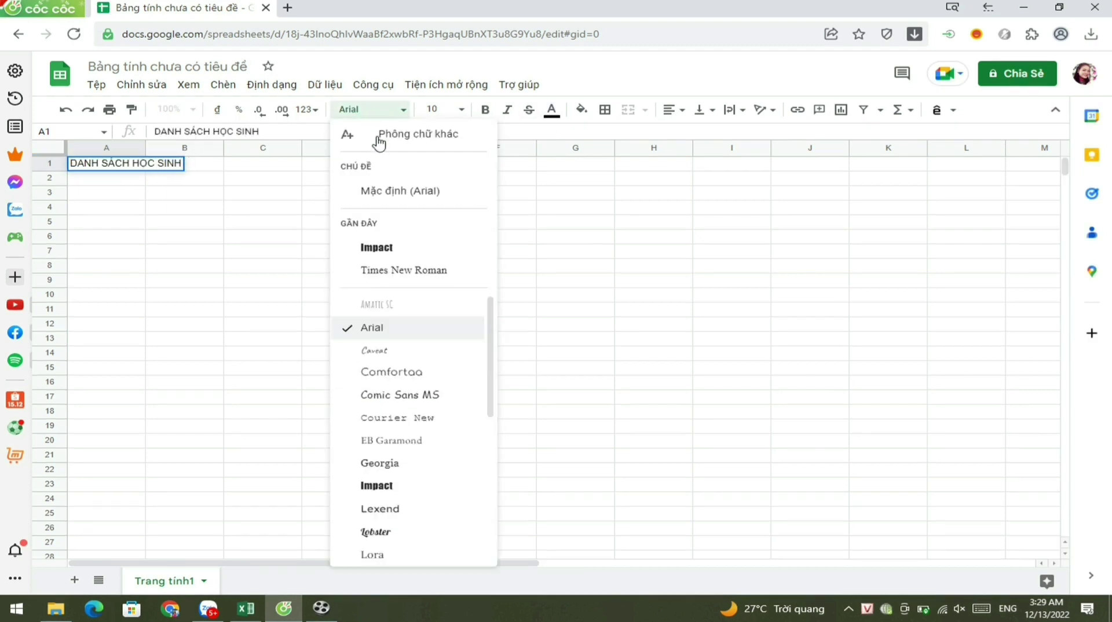
click(406, 272)
click(454, 110)
click(436, 288)
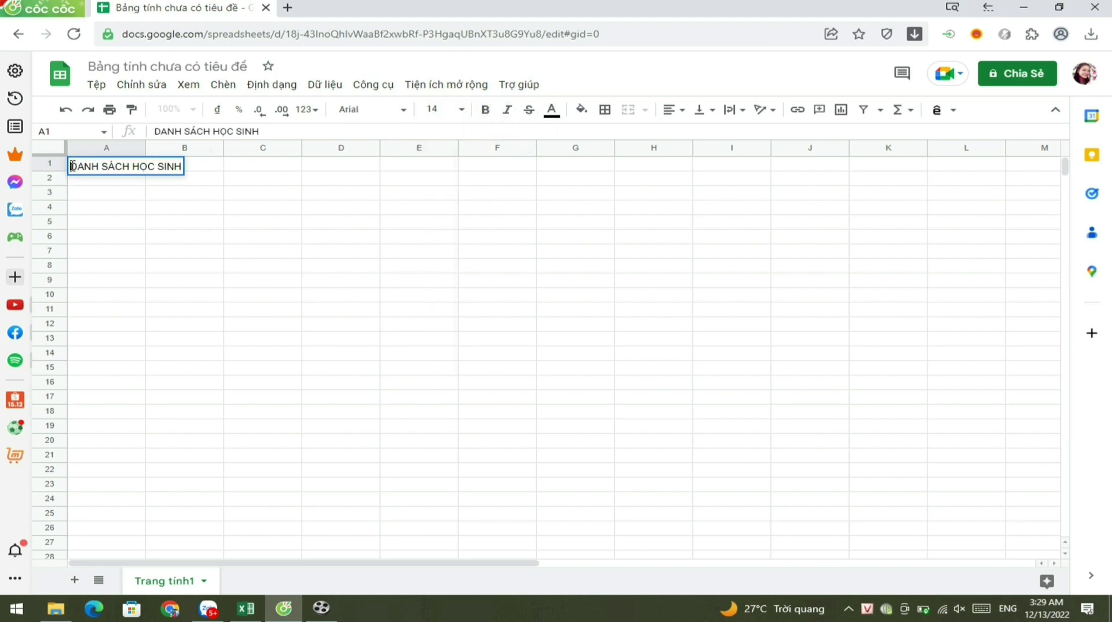
Format the A1 title as bold Times New Roman at size 14.
drag(72, 166, 179, 167)
click(371, 109)
click(386, 245)
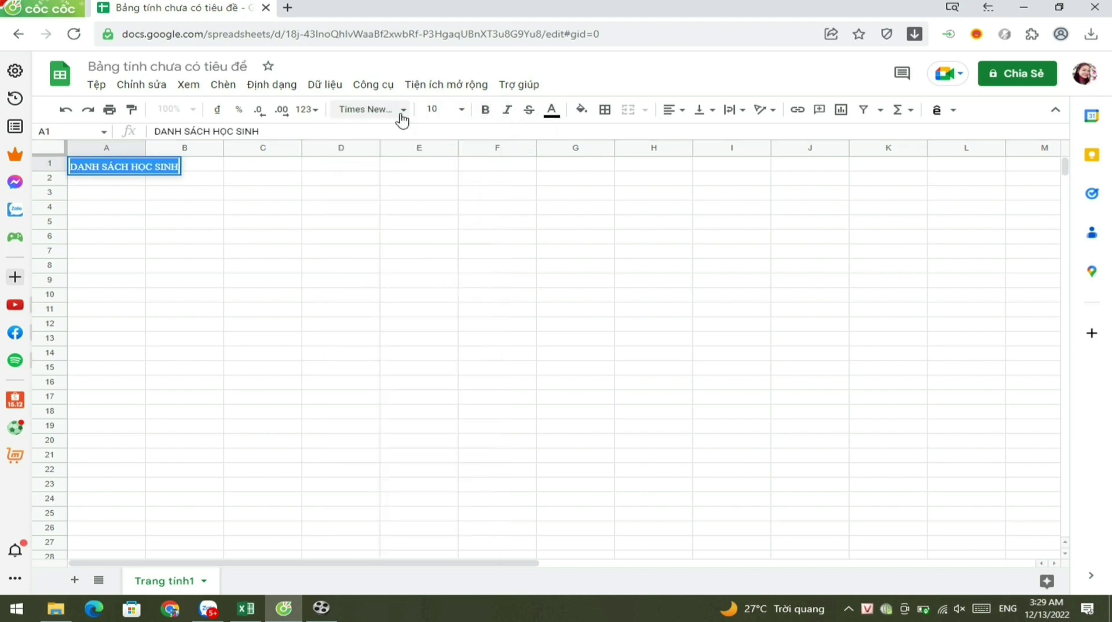
click(454, 110)
click(436, 287)
click(486, 111)
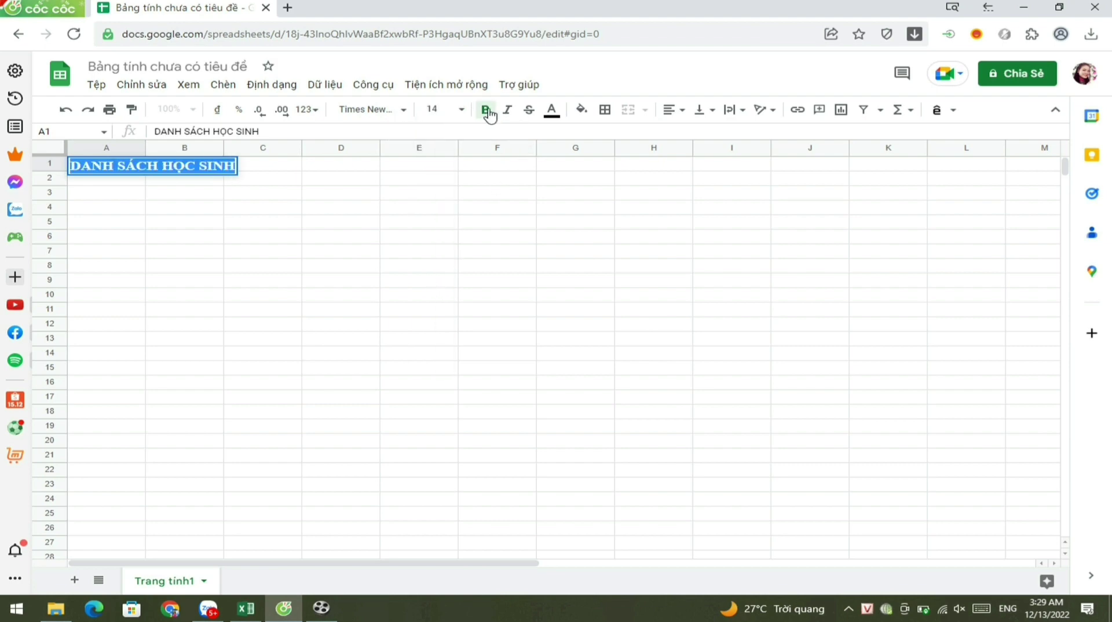
Make the title text red, fill A1 light yellow, and adjust column A's width.
click(552, 110)
click(575, 174)
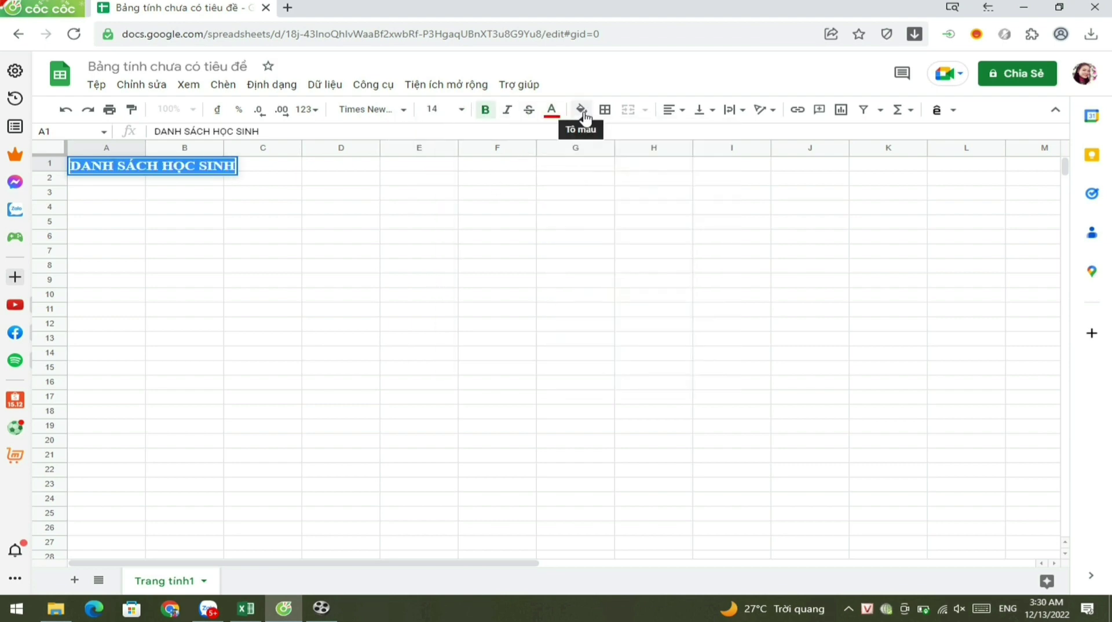
click(581, 109)
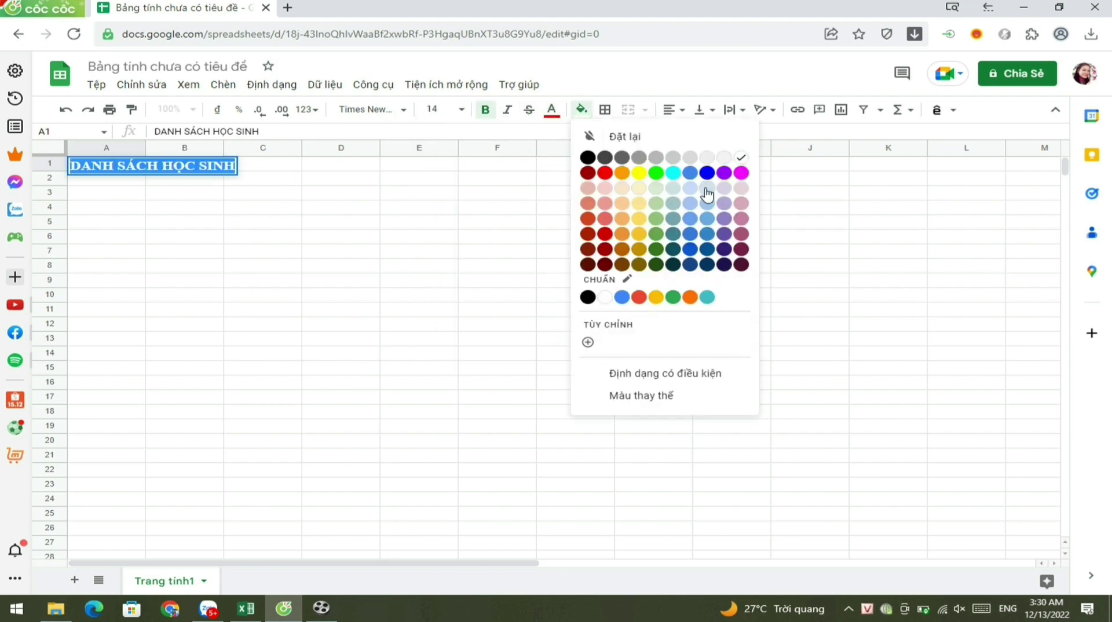
click(639, 189)
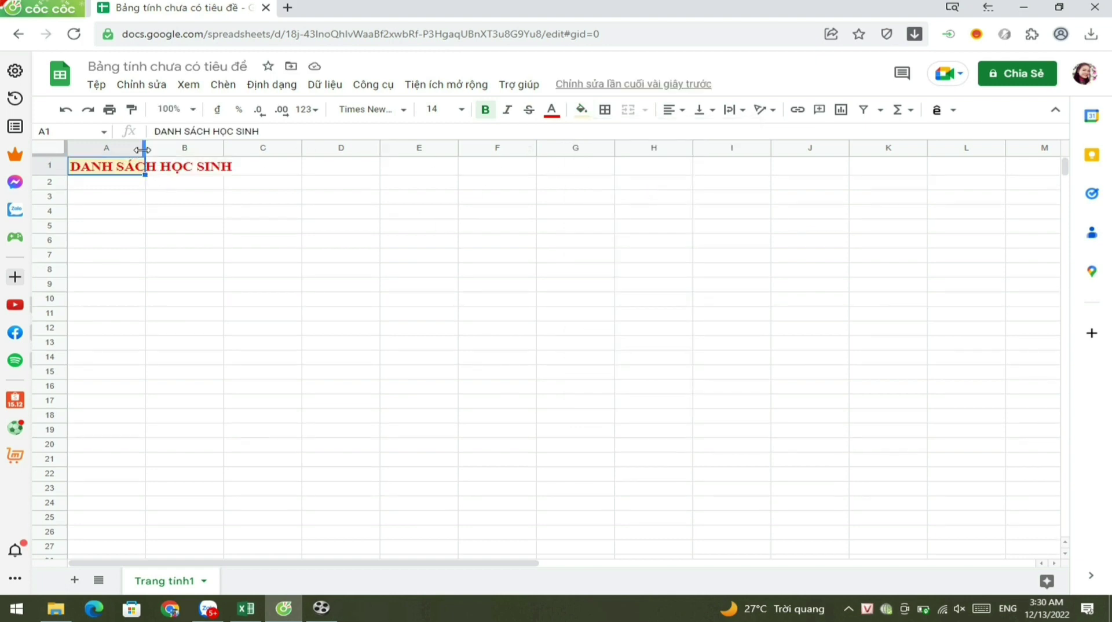
mouse_move(144, 150)
mouse_down()
mouse_move(280, 150)
mouse_move(127, 131)
mouse_up()
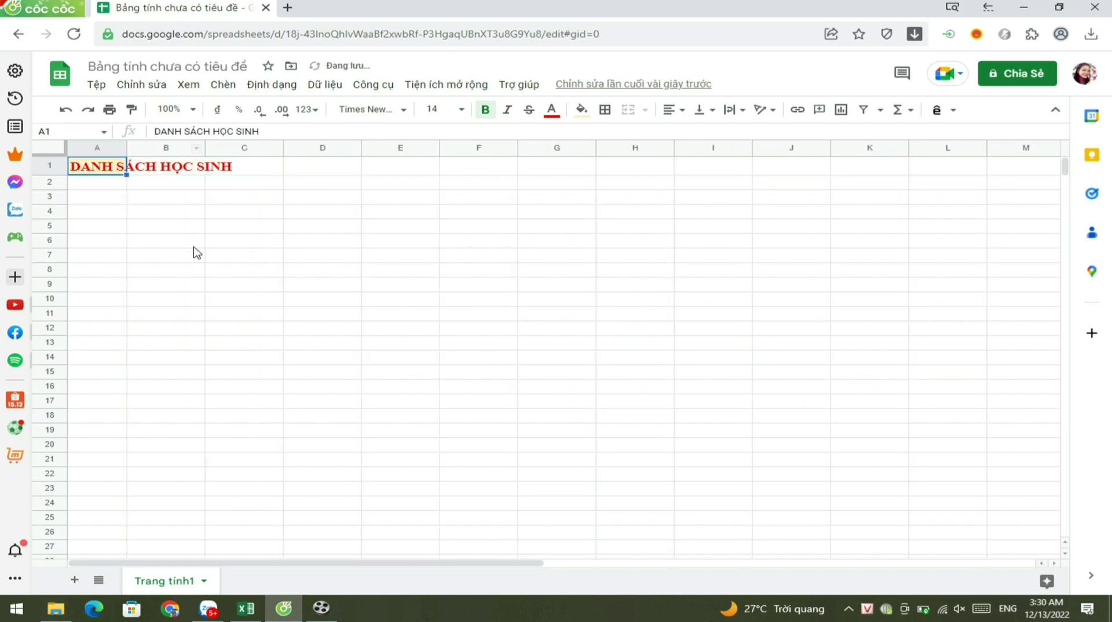
Enter the headings STT and HỌ VÀ TÊN in A4 and B4.
click(103, 212)
text(S)
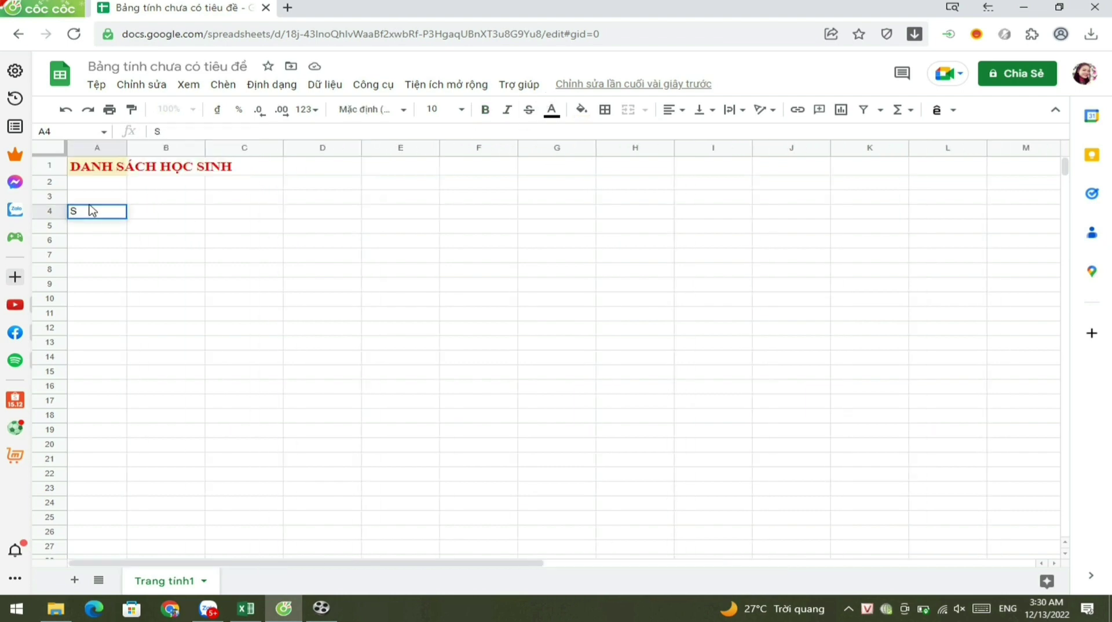
text(TT)
key(Tab)
text(HO)
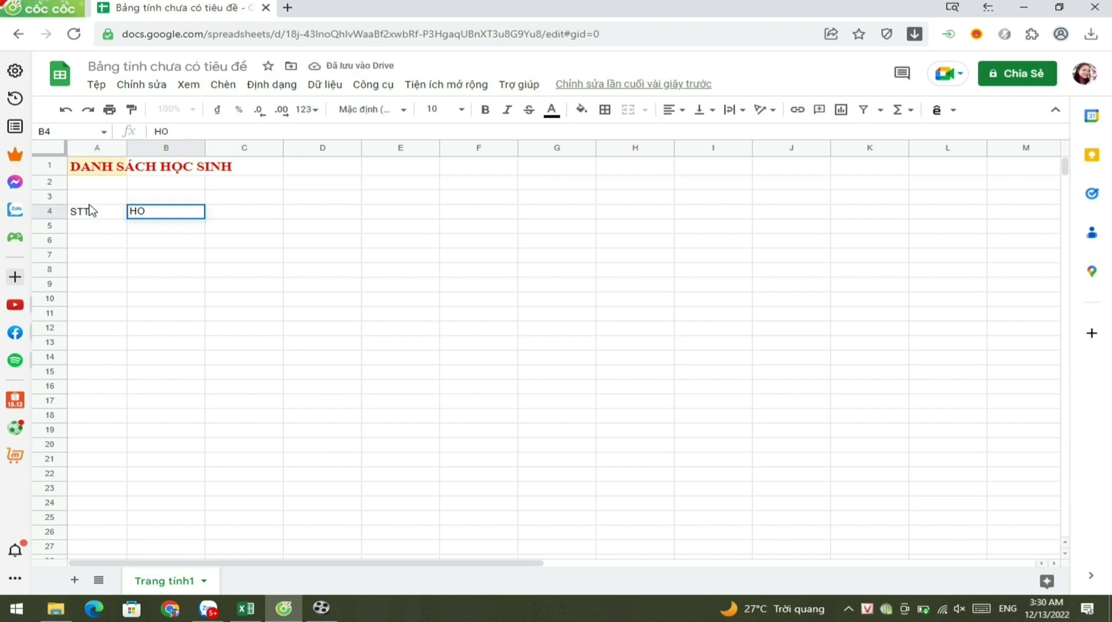
text( VÀ TÊN)
key(Tab)
Enter the headings LỚP and NĂM SINH in C4 and D4.
text(L)
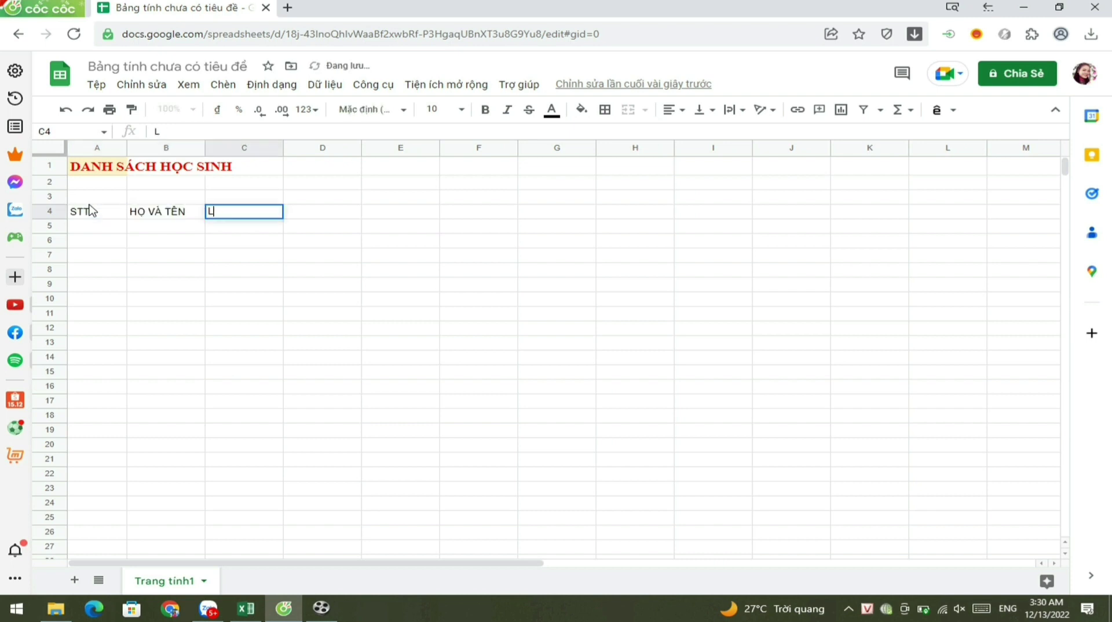
text(OPQ)
key(BackSpace)
key(BackSpace)
key(BackSpace)
key(BackSpace)
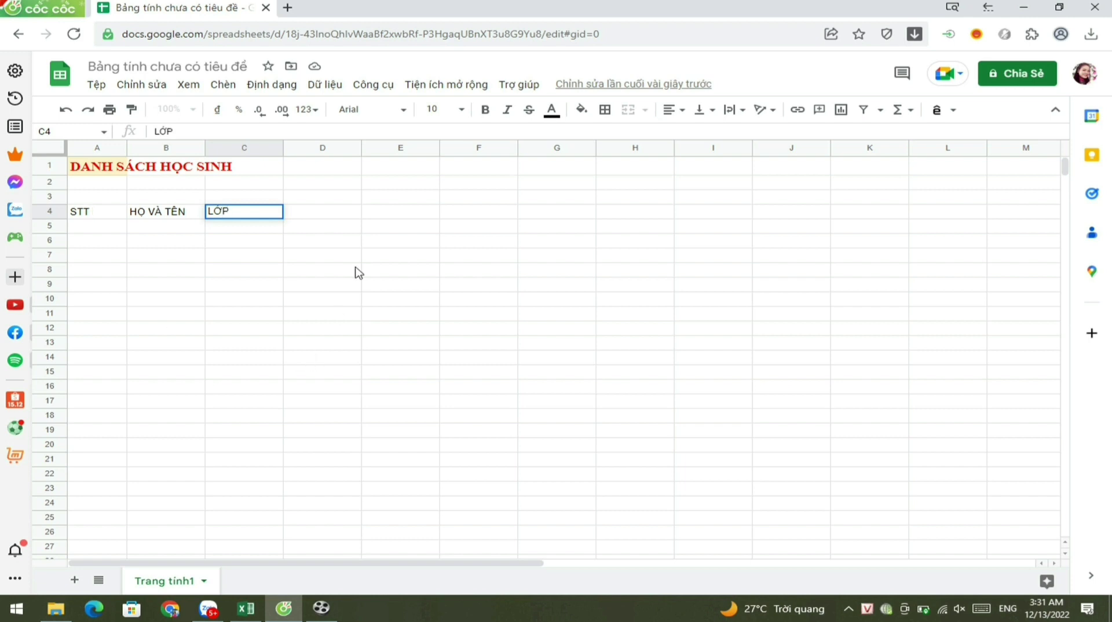
click(347, 218)
text(D)
key(BackSpace)
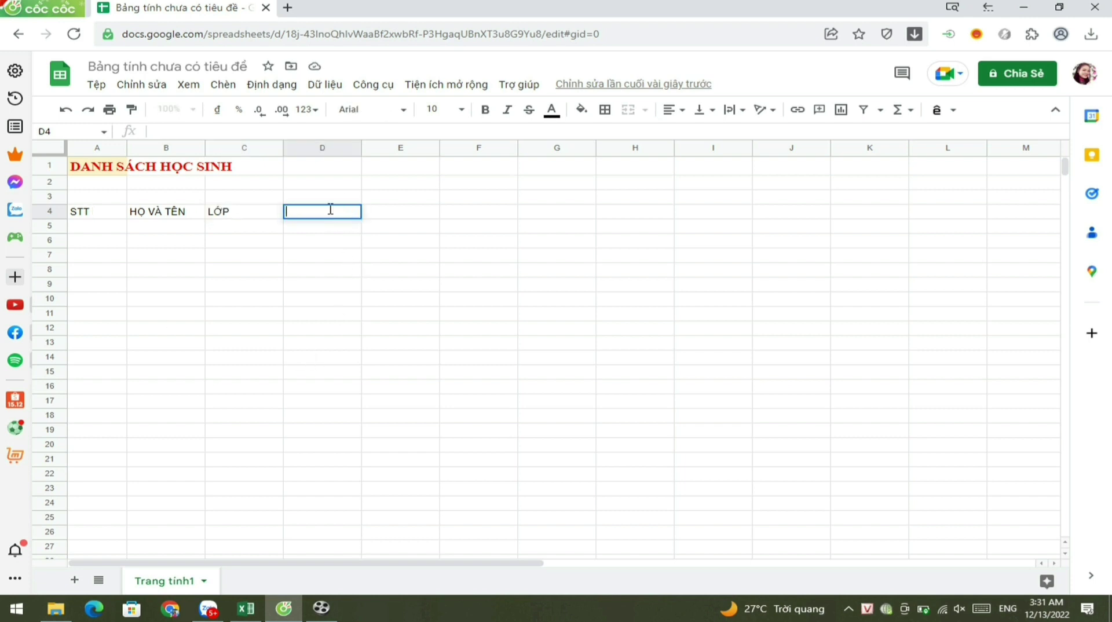
text(NĂM SINH)
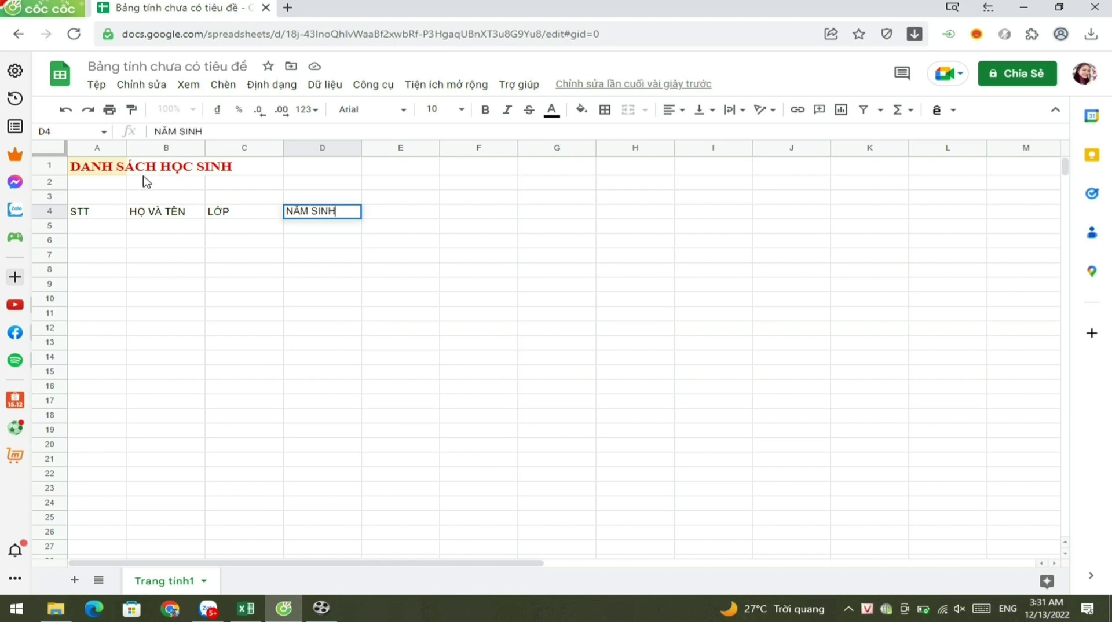
click(102, 219)
Apply all borders to A4:D15 and center and bold the row 4 headings.
drag(225, 223, 348, 374)
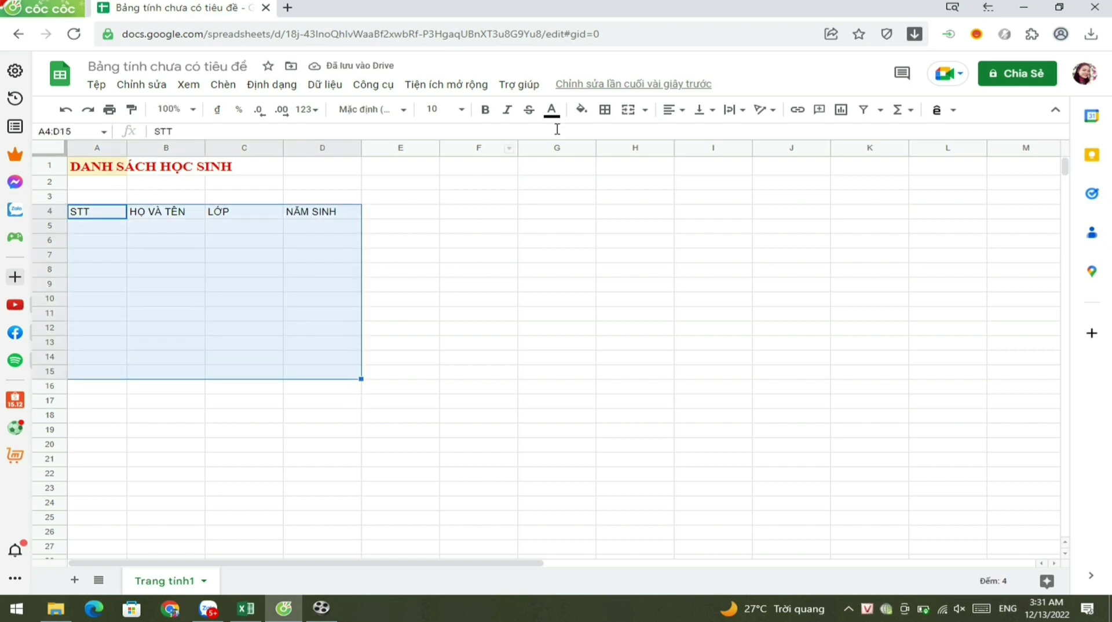
click(605, 109)
click(618, 140)
drag(106, 215, 325, 215)
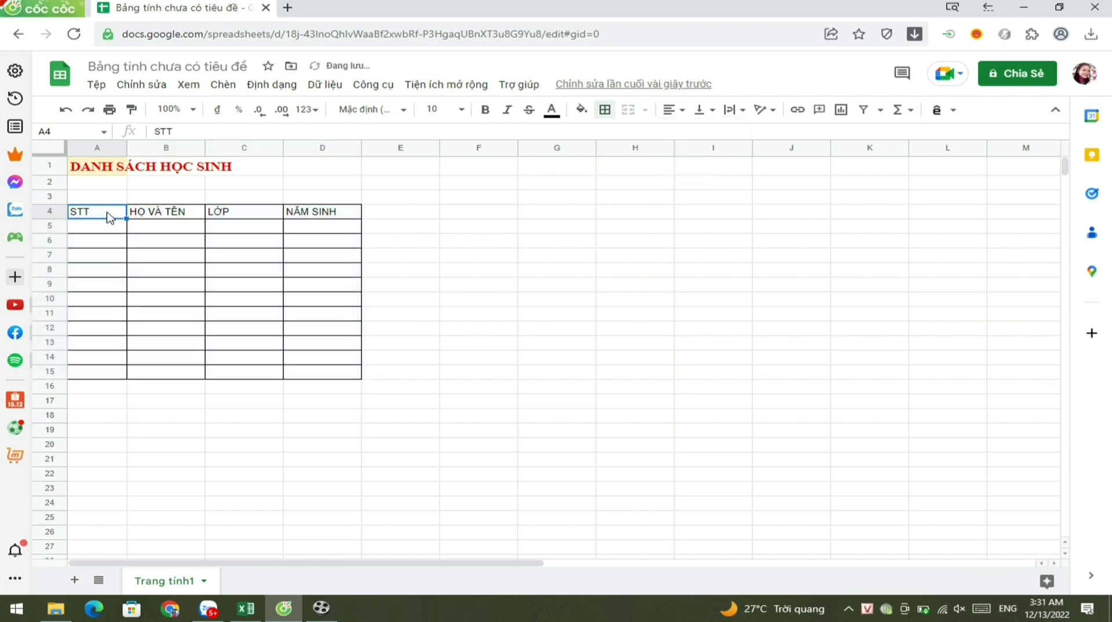
click(673, 110)
click(690, 128)
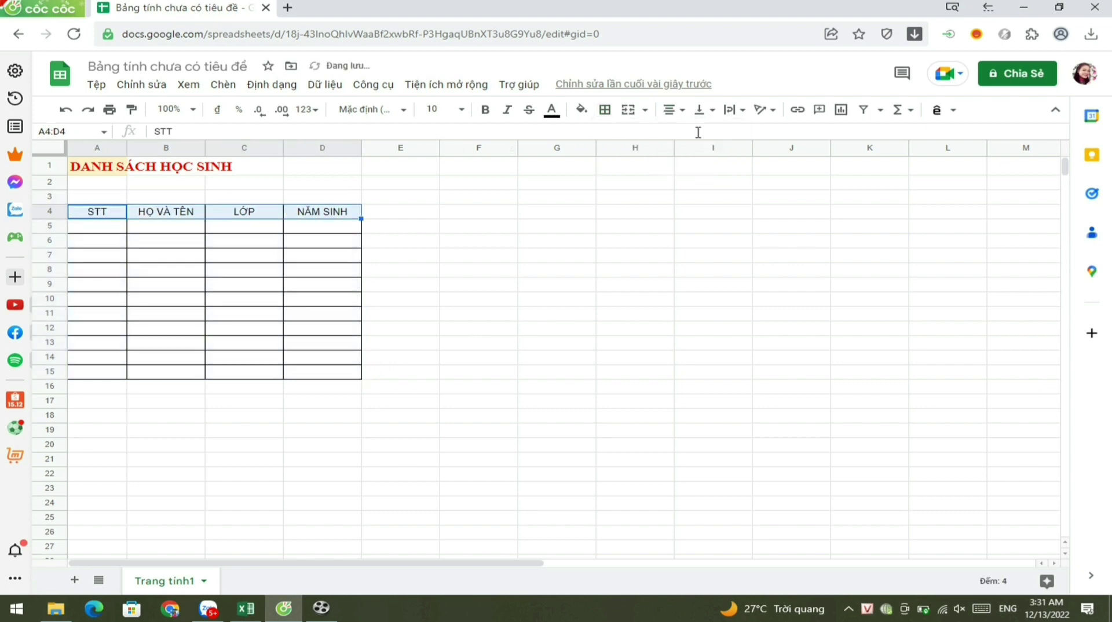
click(485, 109)
Merge the title cells A1:D1 into one.
drag(119, 166, 336, 167)
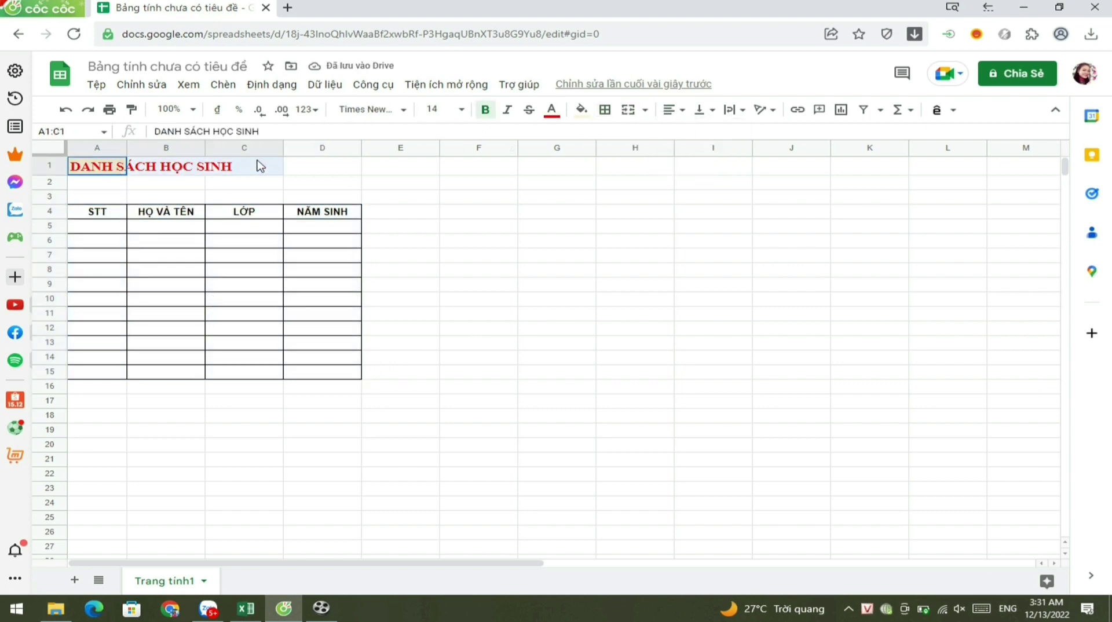
click(629, 113)
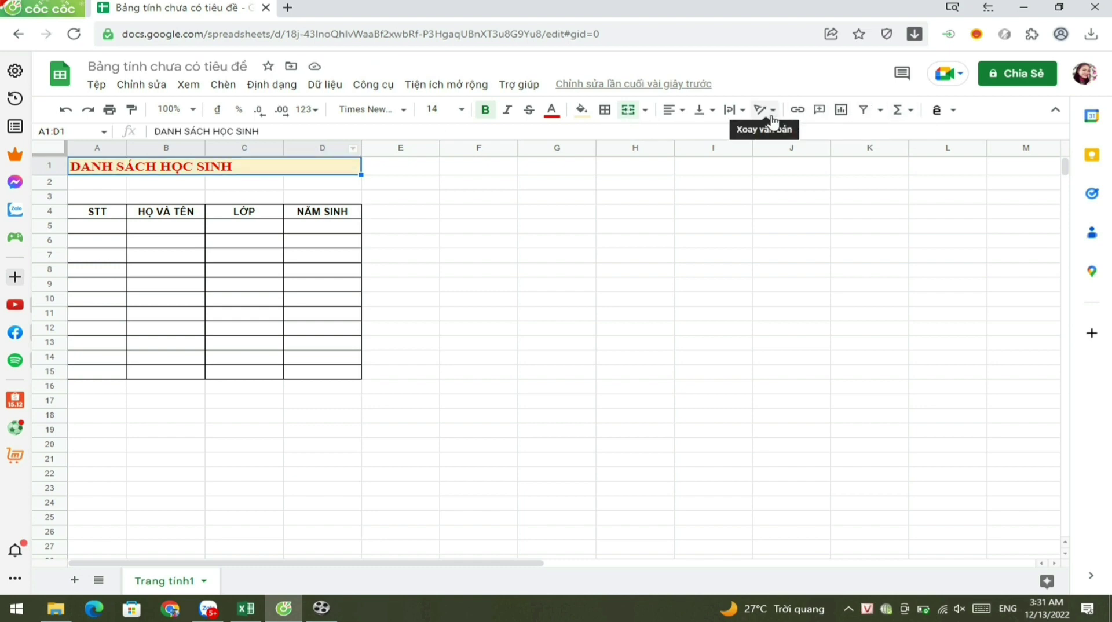
click(174, 273)
Narrow column A for STT, widen column B for names, and narrow column C.
drag(127, 147, 110, 148)
drag(186, 148, 258, 148)
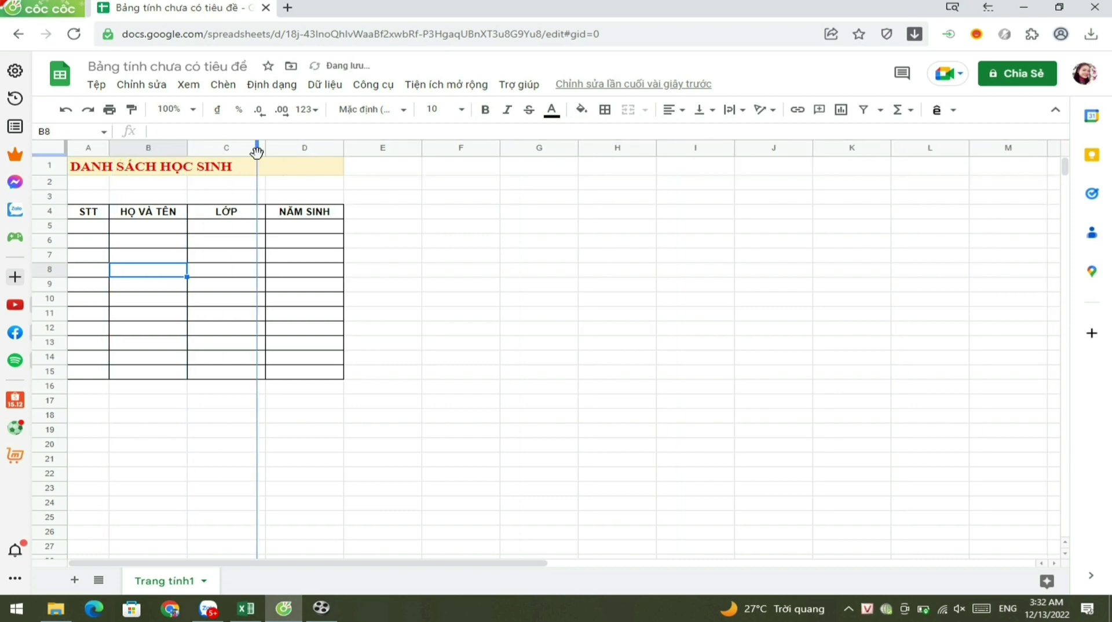
drag(336, 148, 310, 148)
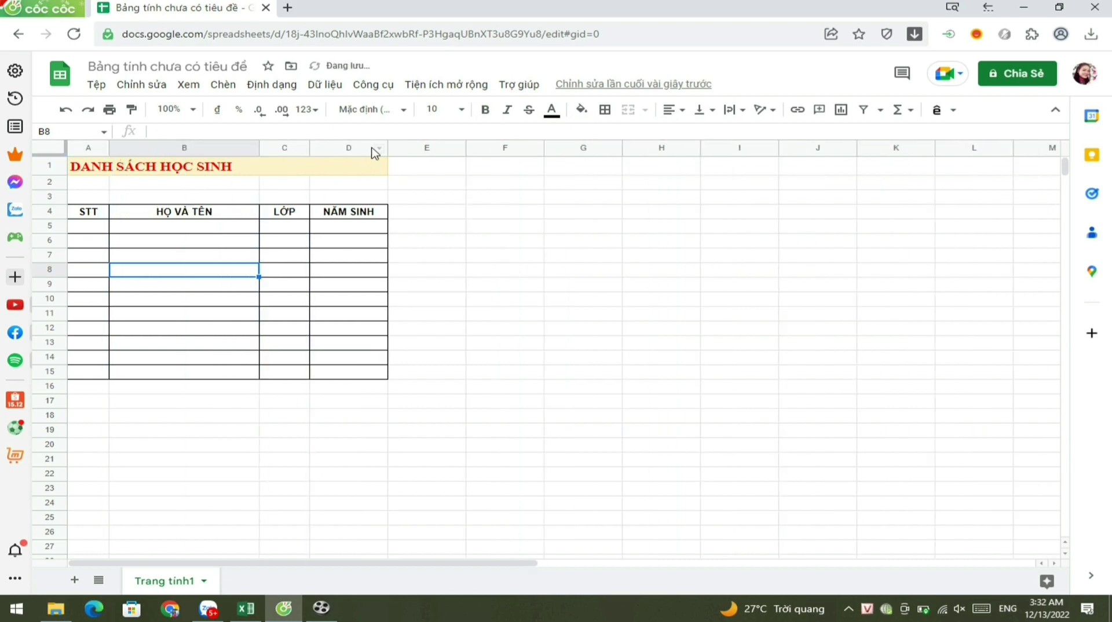
click(347, 445)
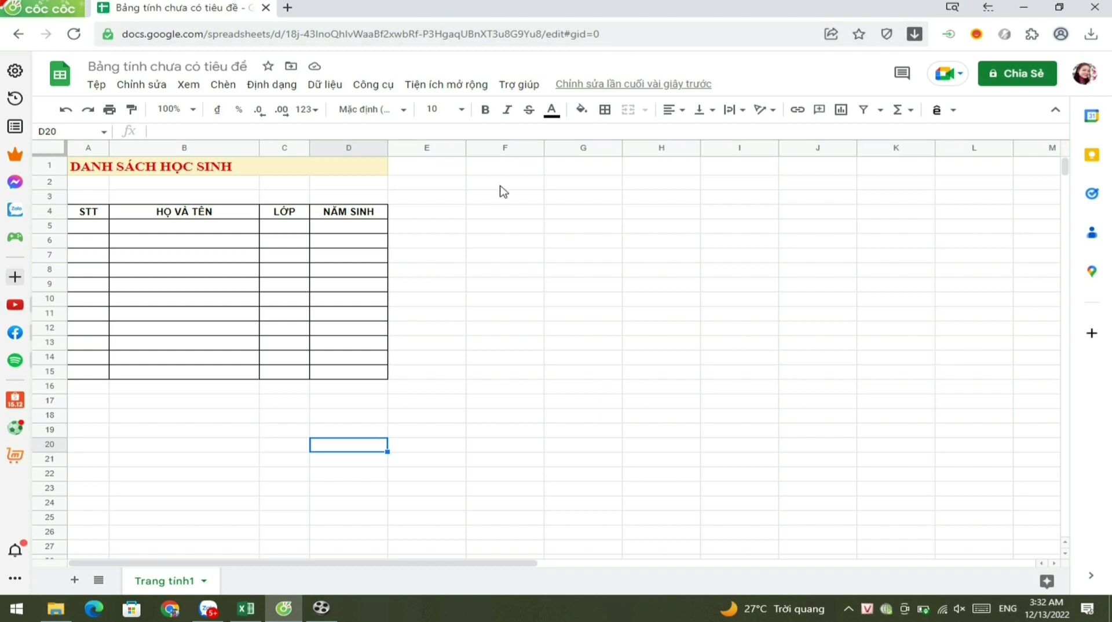
click(96, 85)
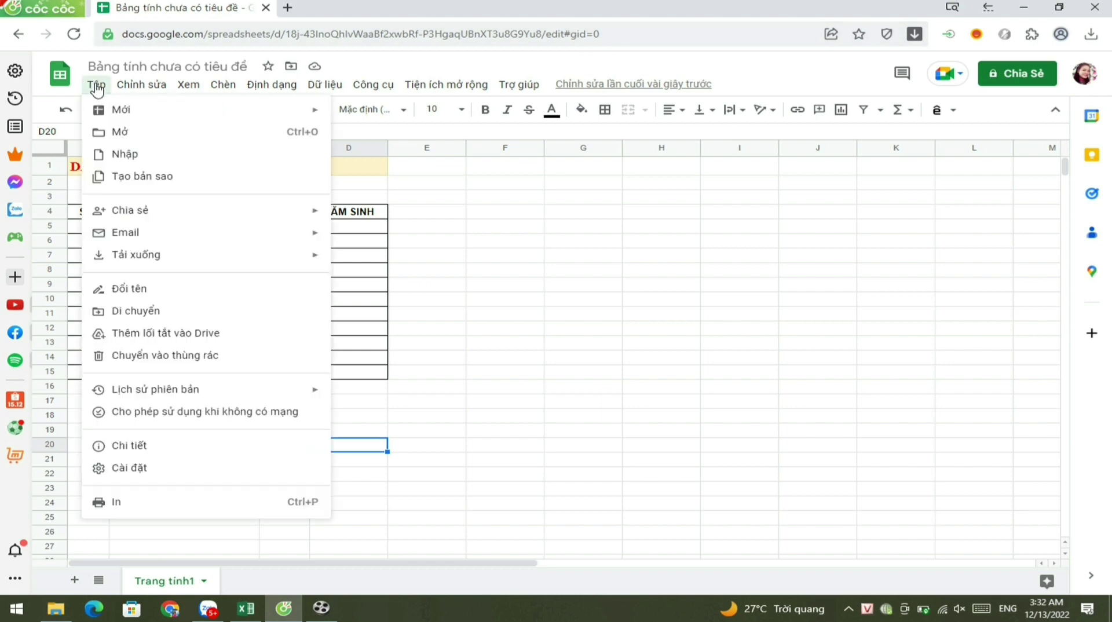
Rename the spreadsheet to 'DANH SÁCH HỌC SINH'.
click(152, 290)
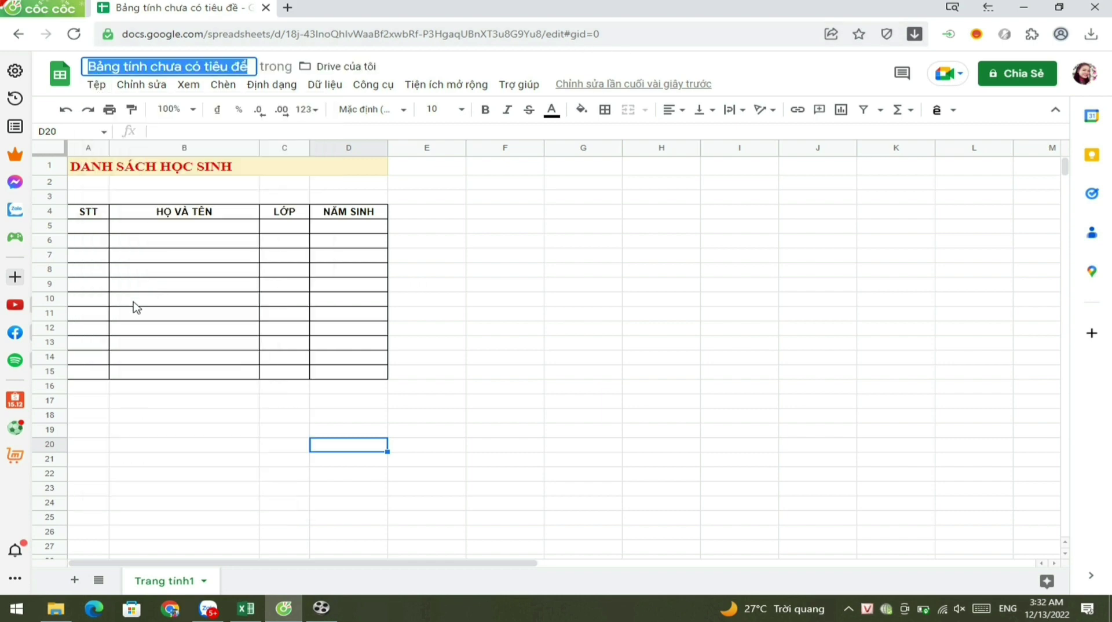
text(DA)
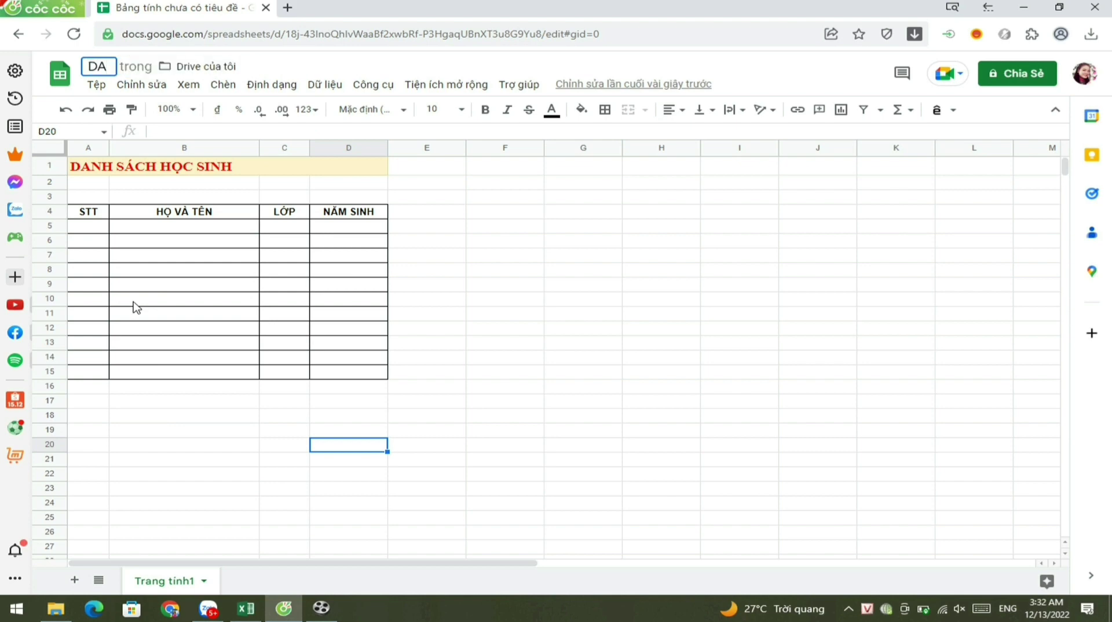
text(NH SA)
key(BackSpace)
text(A)
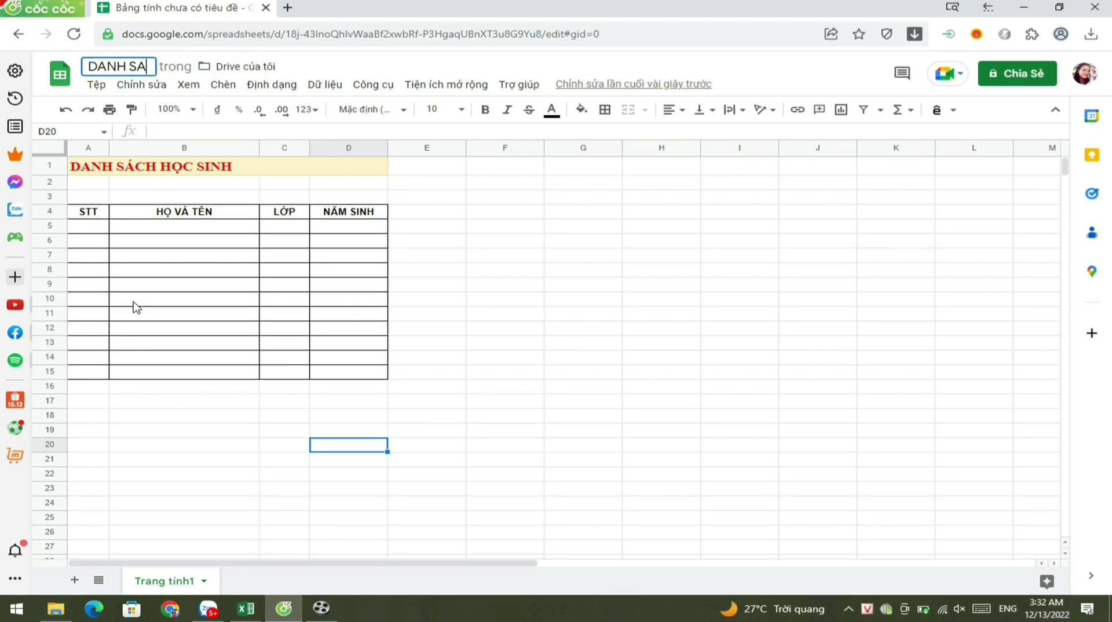
text(CSH H)
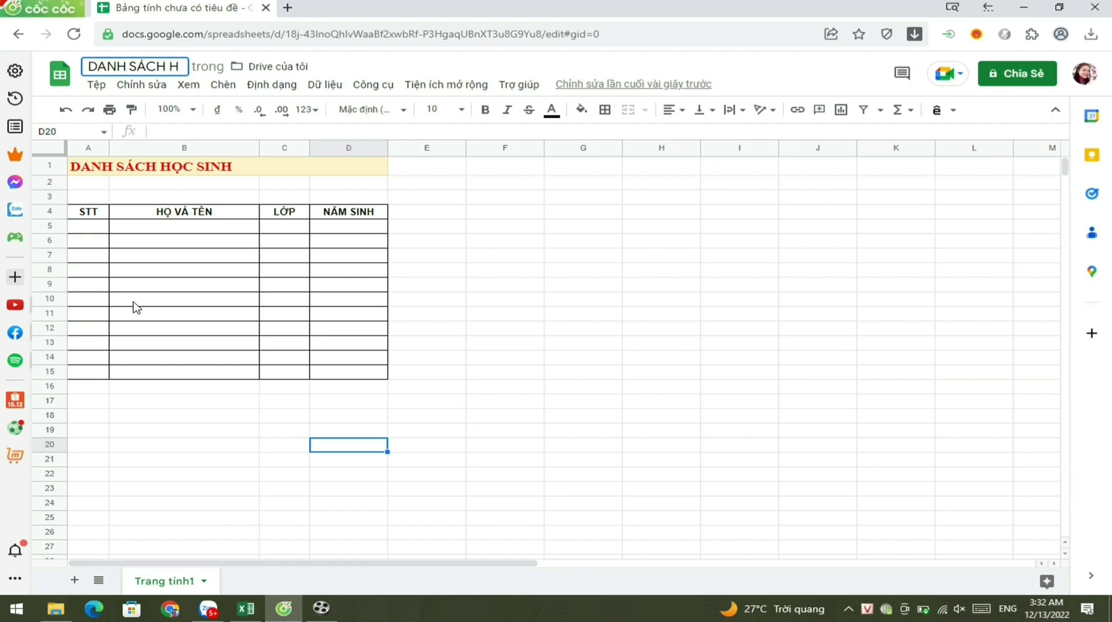
text(OCj SINH)
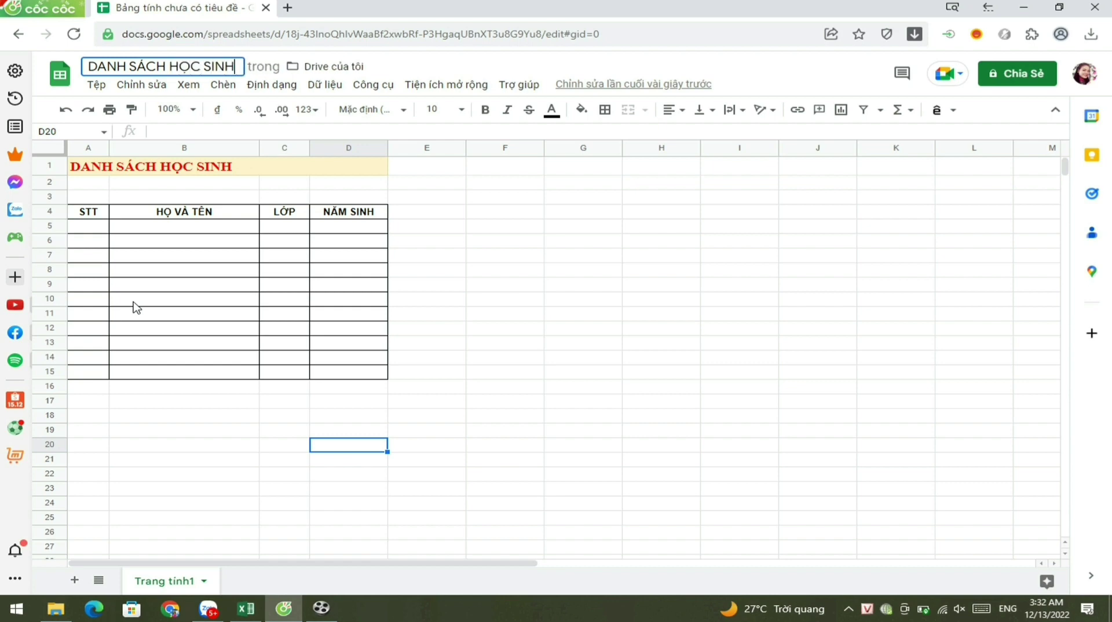
click(579, 388)
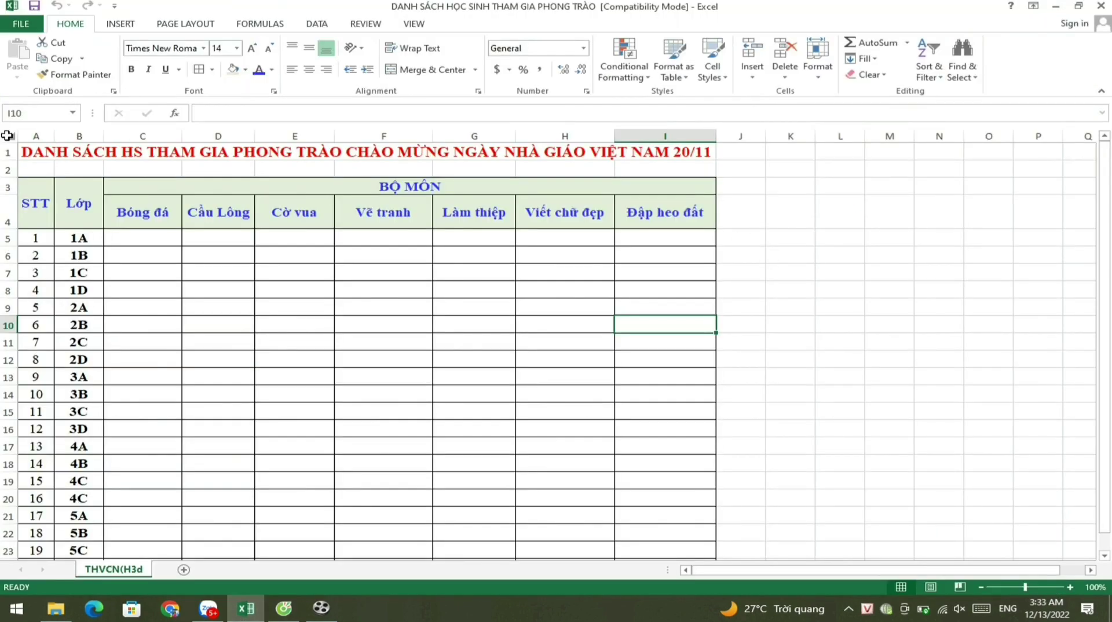
Select the whole 20/11 sign-up worksheet in Excel and copy it.
click(12, 139)
right_click(129, 236)
click(161, 257)
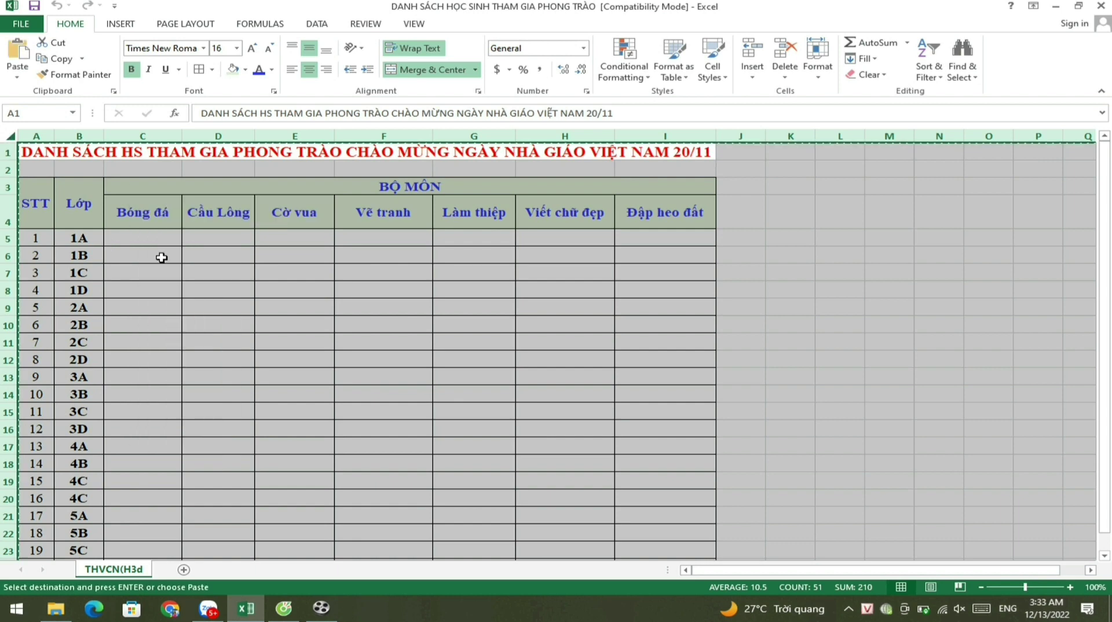
Paste the copied Excel table into A1 of the blank Google Sheet.
click(284, 608)
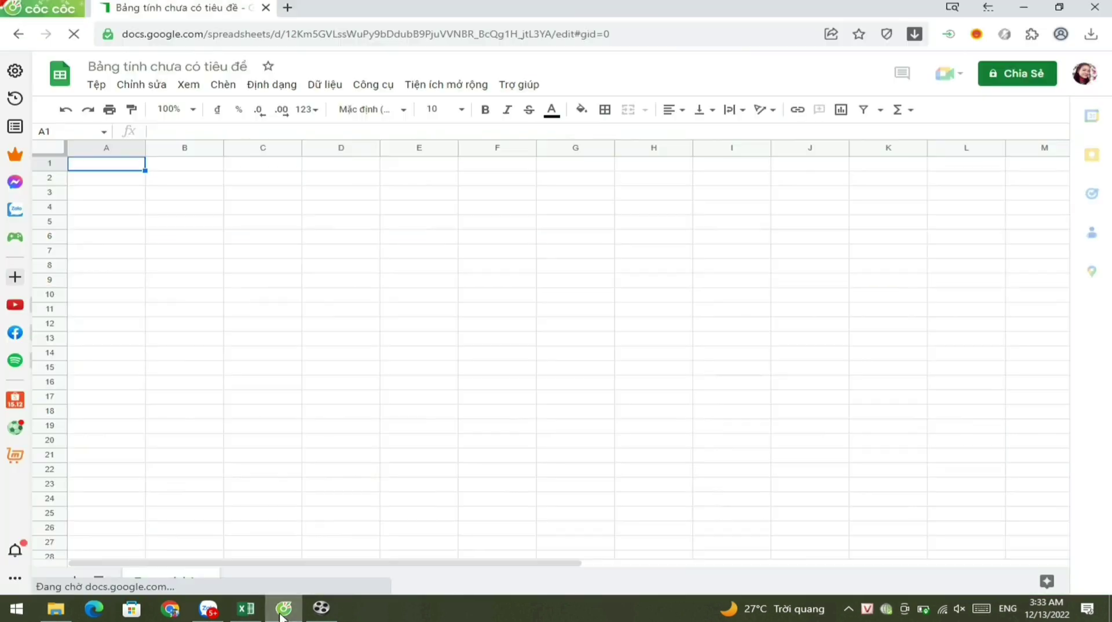
right_click(112, 166)
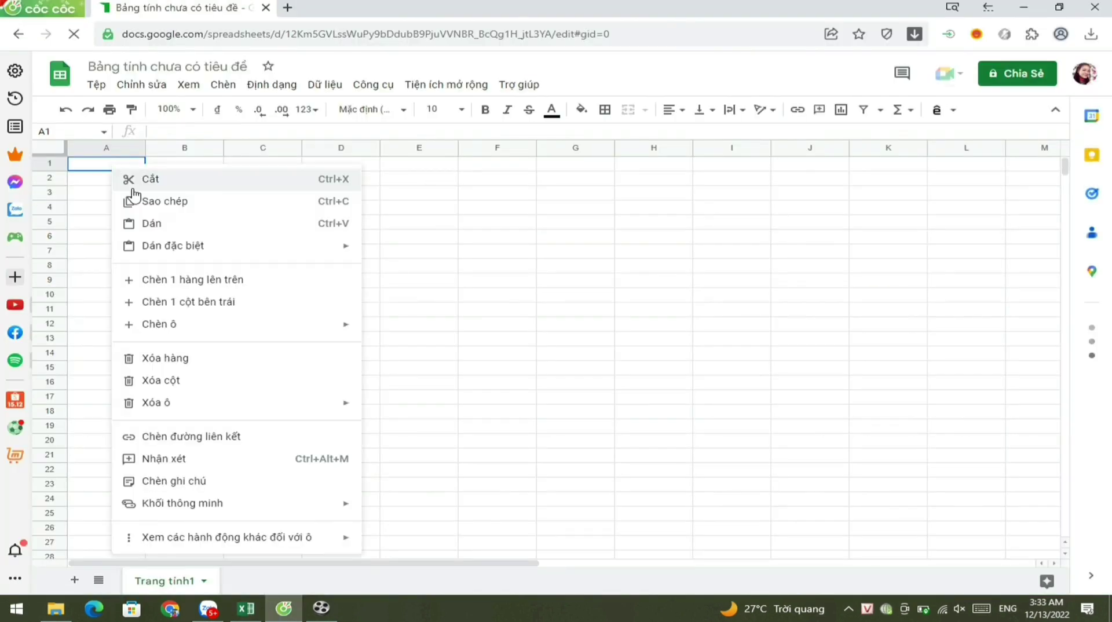
click(152, 223)
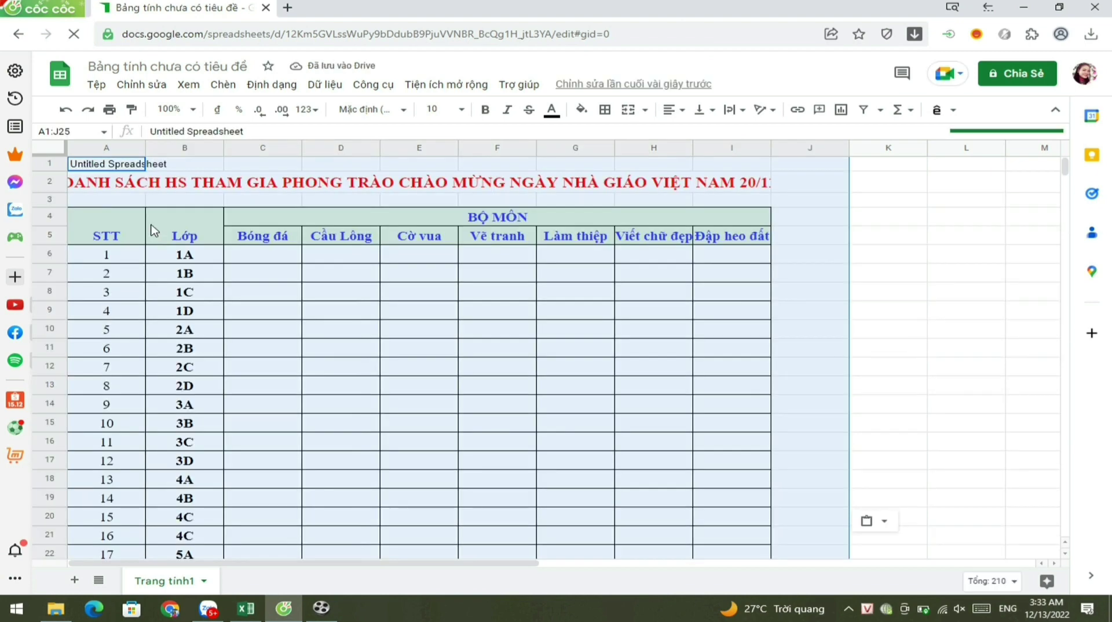
click(863, 239)
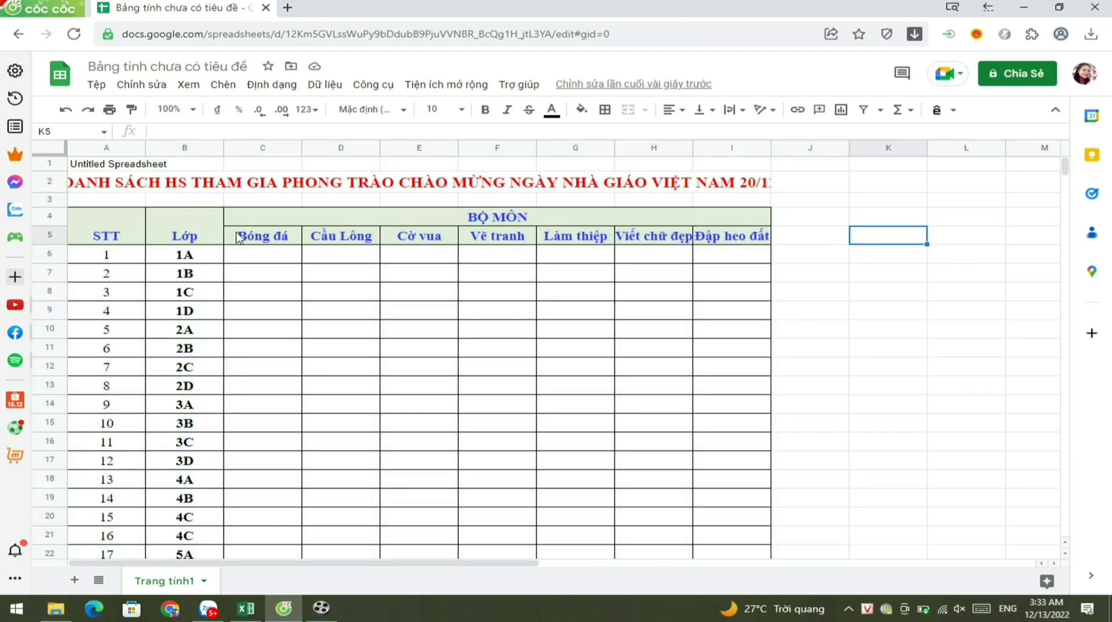
Delete the stray 'Untitled Spreadsheet' text from A1 and narrow columns A and B.
click(123, 169)
key(Delete)
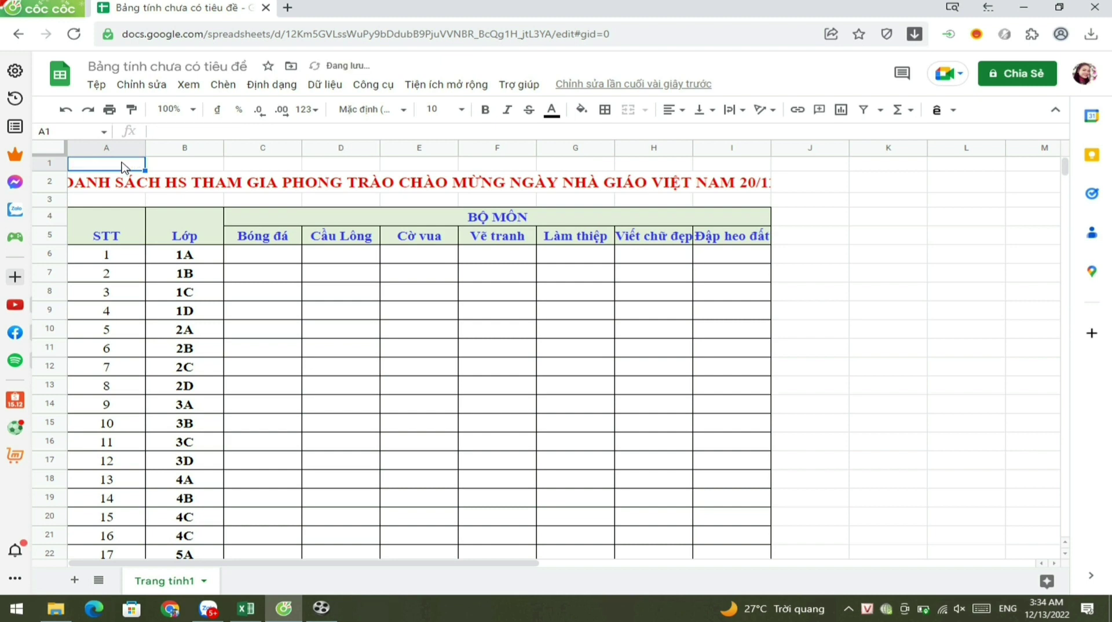
click(963, 315)
drag(145, 148, 111, 147)
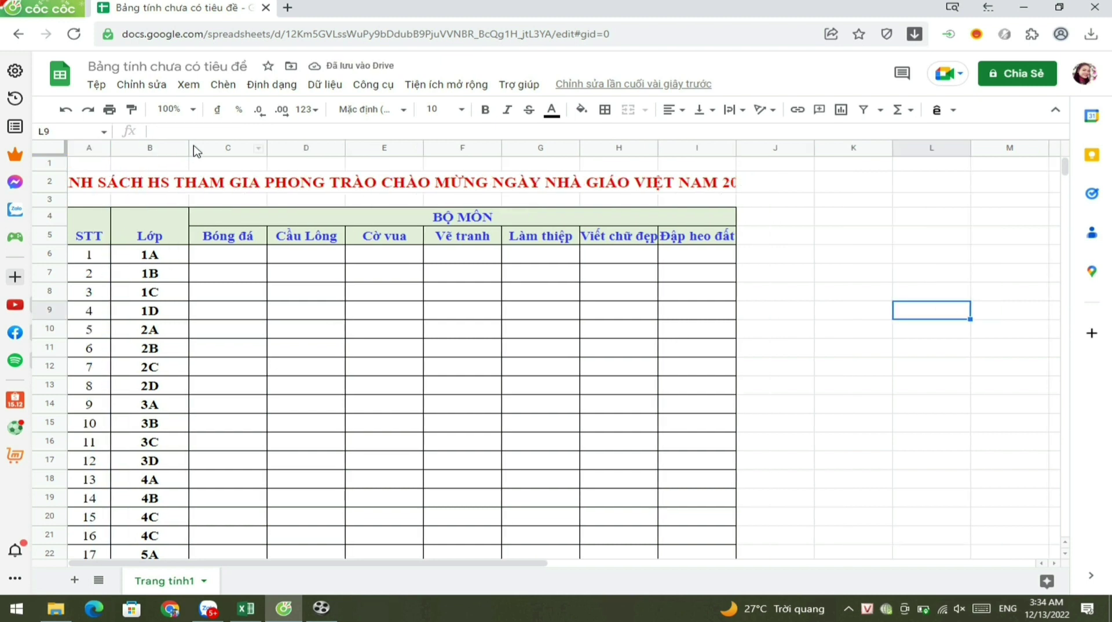
drag(188, 147, 170, 147)
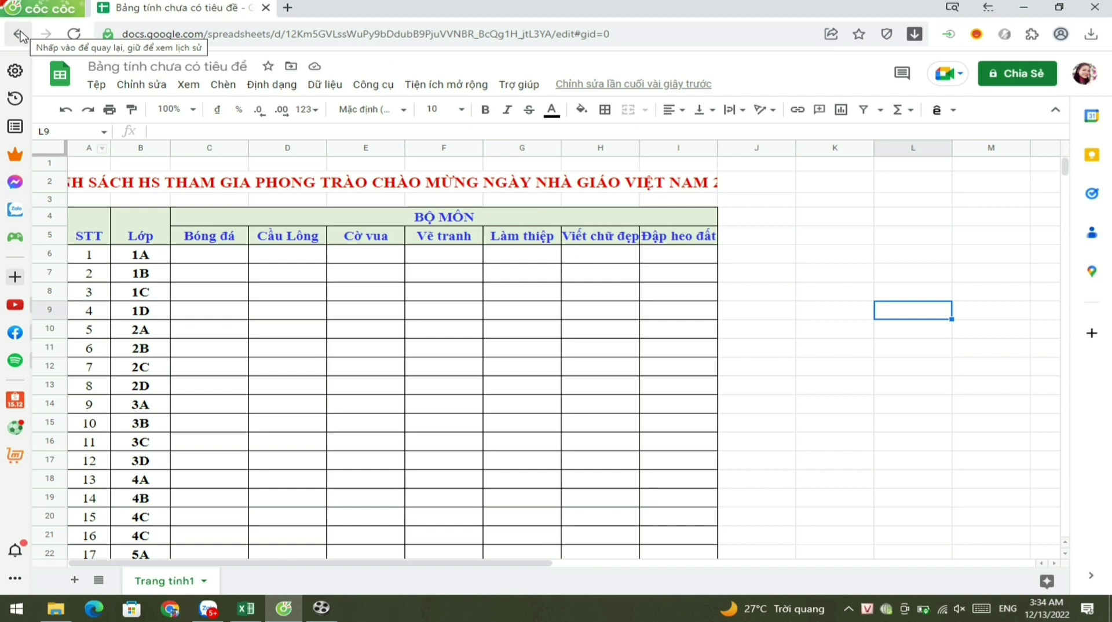
Open Google Drive from the apps launcher and show My Drive.
click(19, 36)
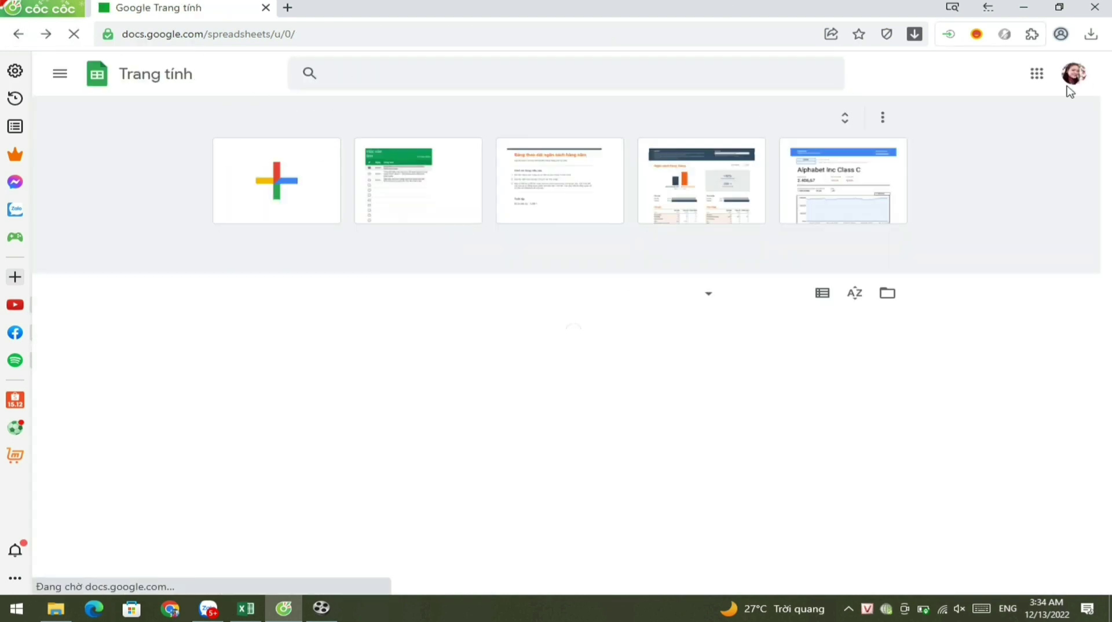
click(1037, 76)
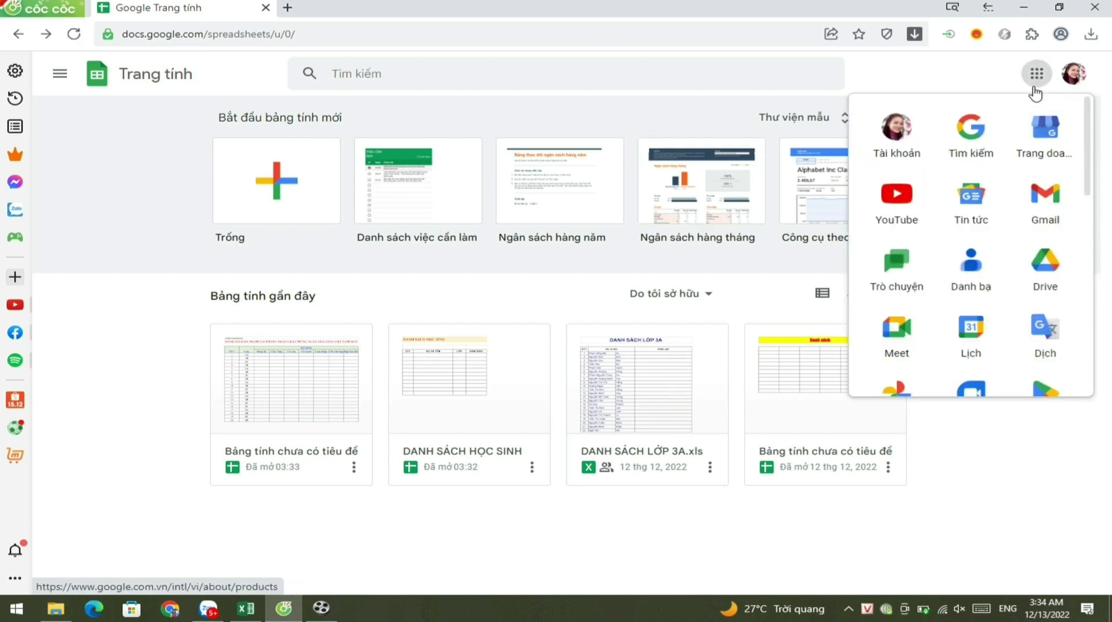
click(1053, 283)
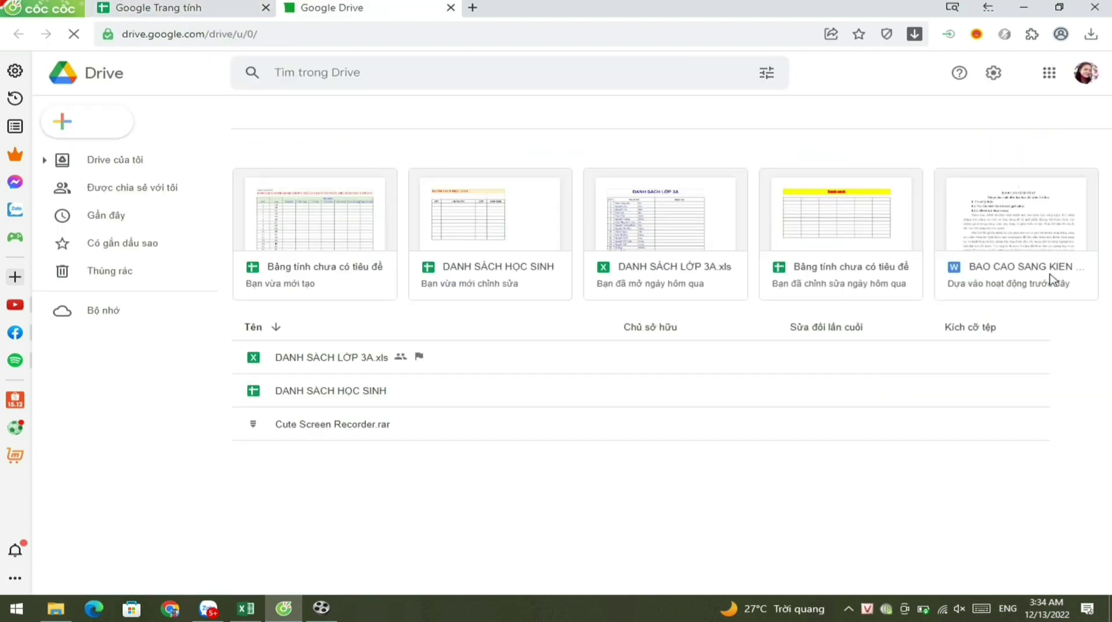
click(104, 158)
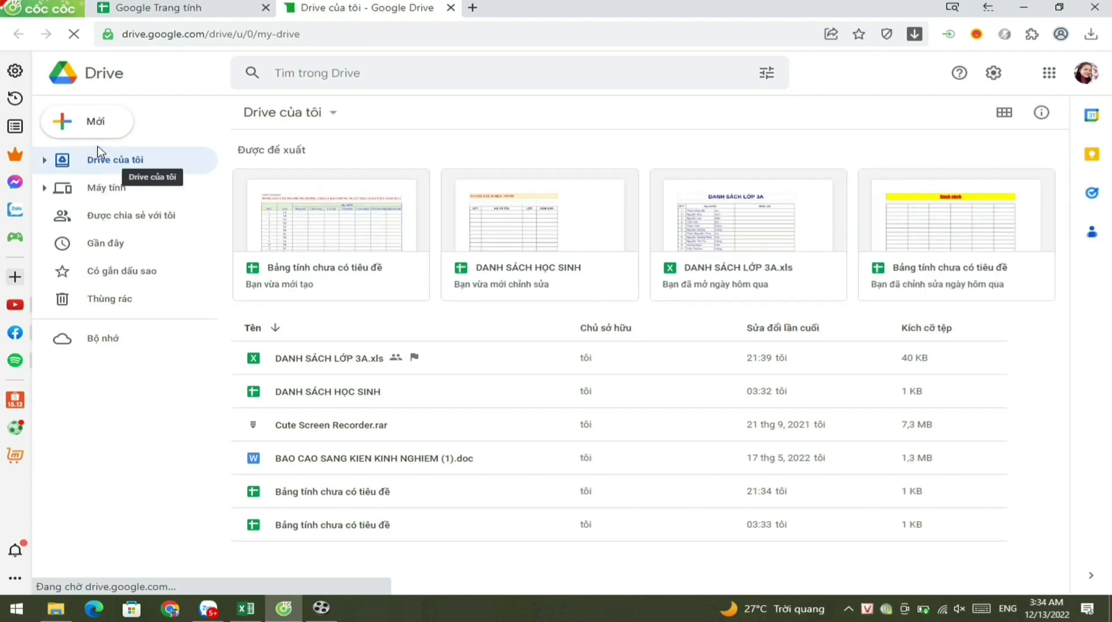
Upload 'DANH SÁCH HỌC SINH THAM GIA PHONG TRÀO.xls' from Downloads and select it.
click(97, 132)
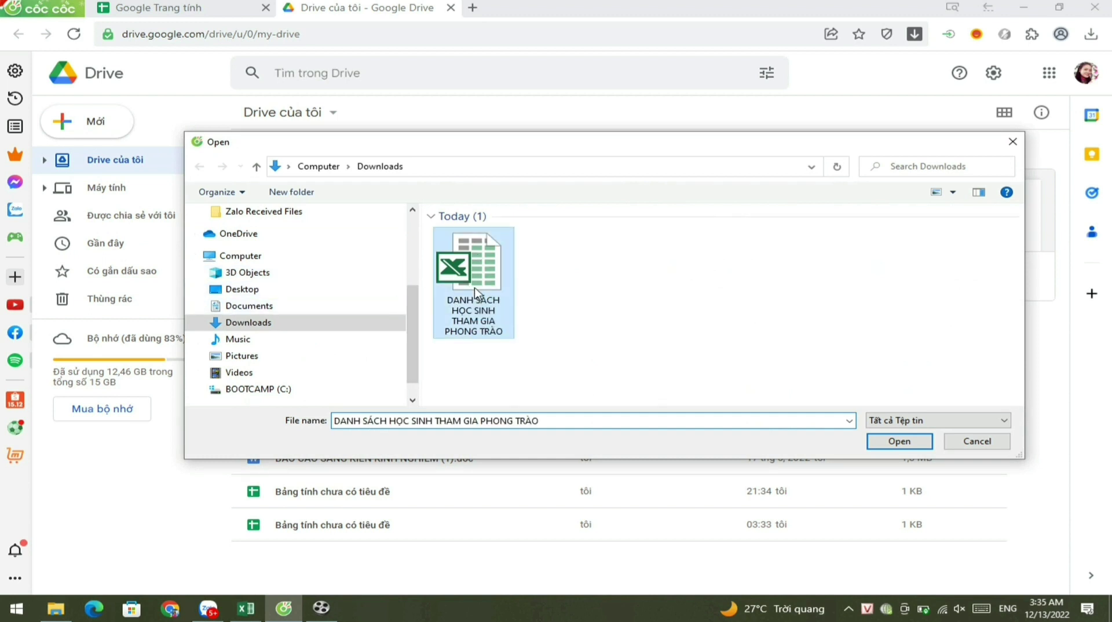
click(475, 291)
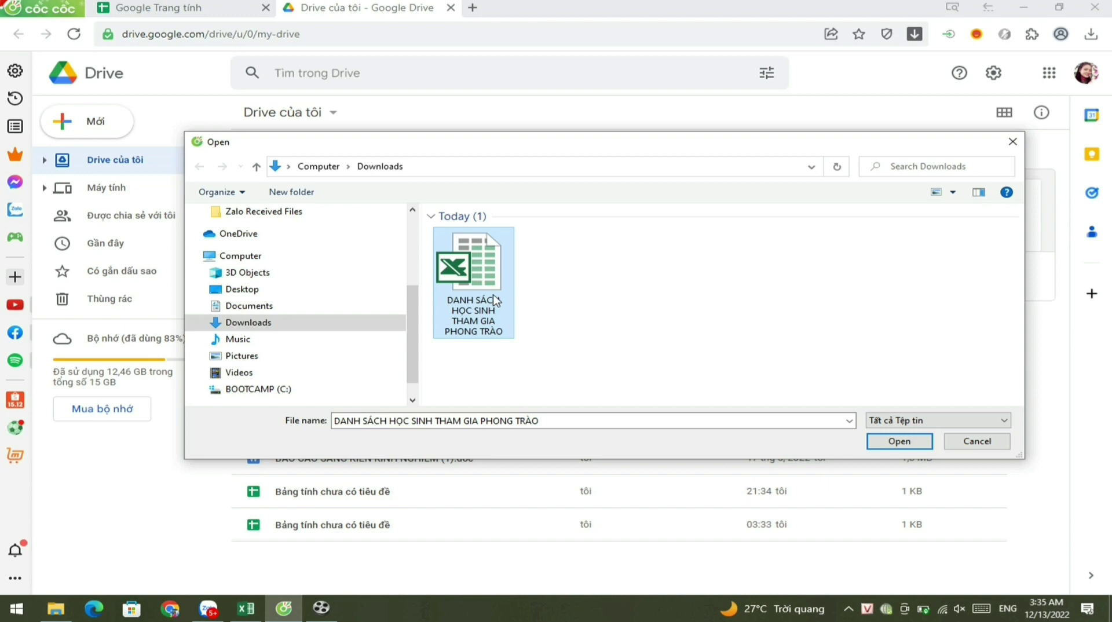
click(899, 441)
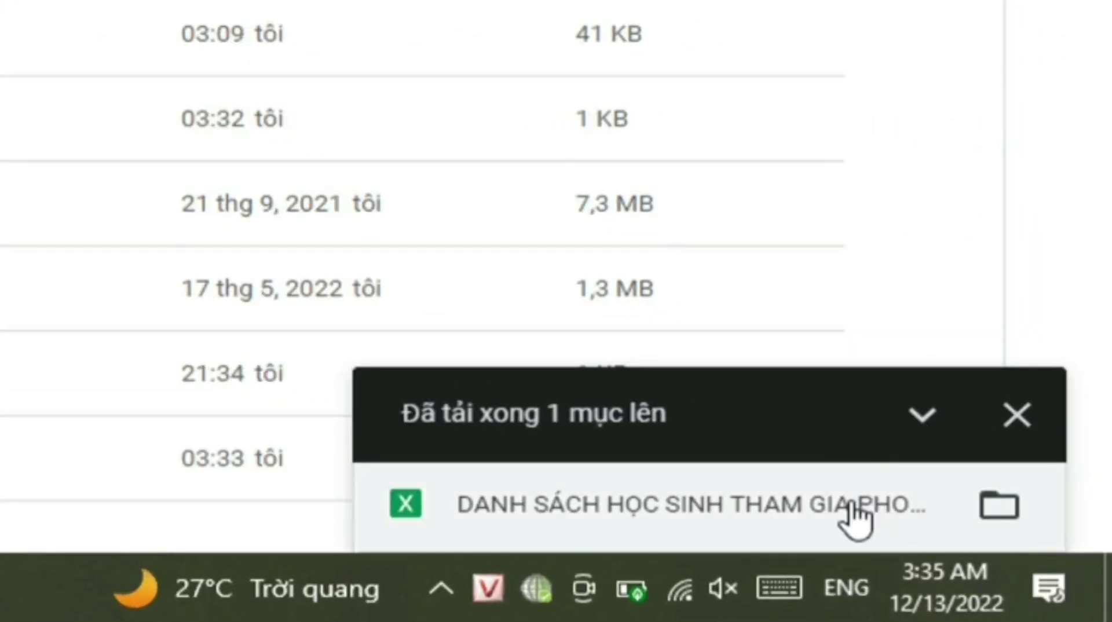
mouse_move(1066, 575)
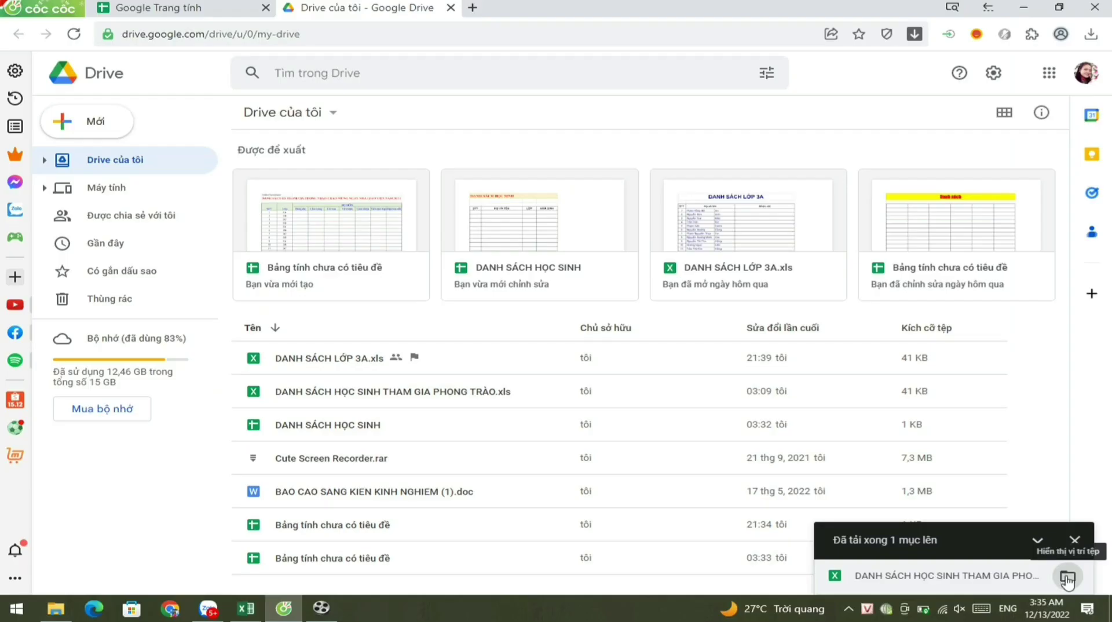
click(1067, 577)
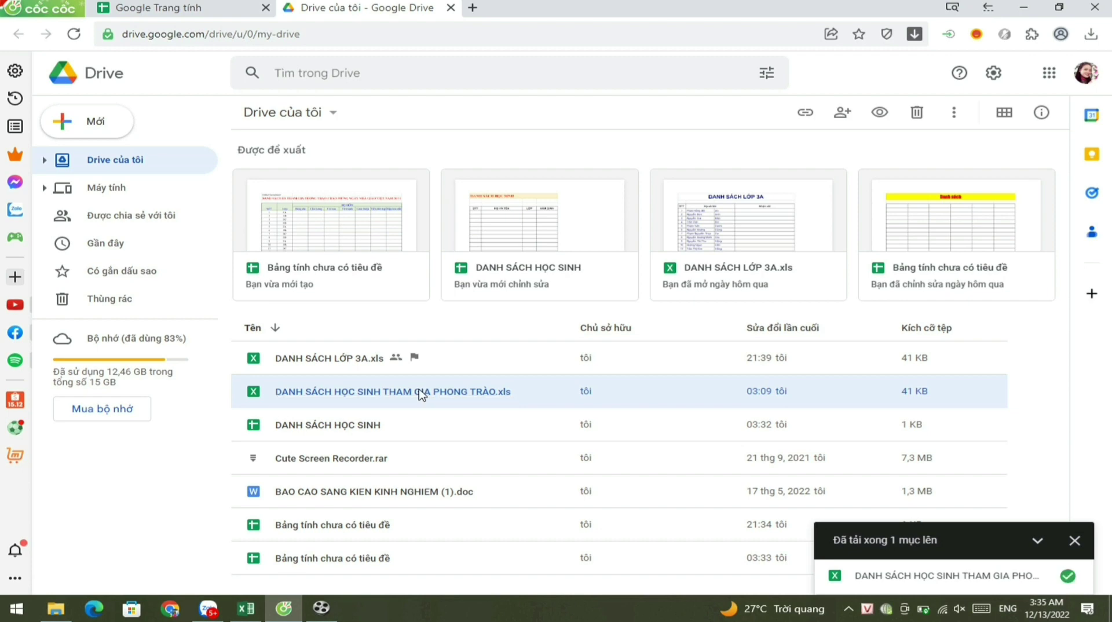
Open the participation file from My Drive with Mở bằng > Google Trang tính.
right_click(421, 395)
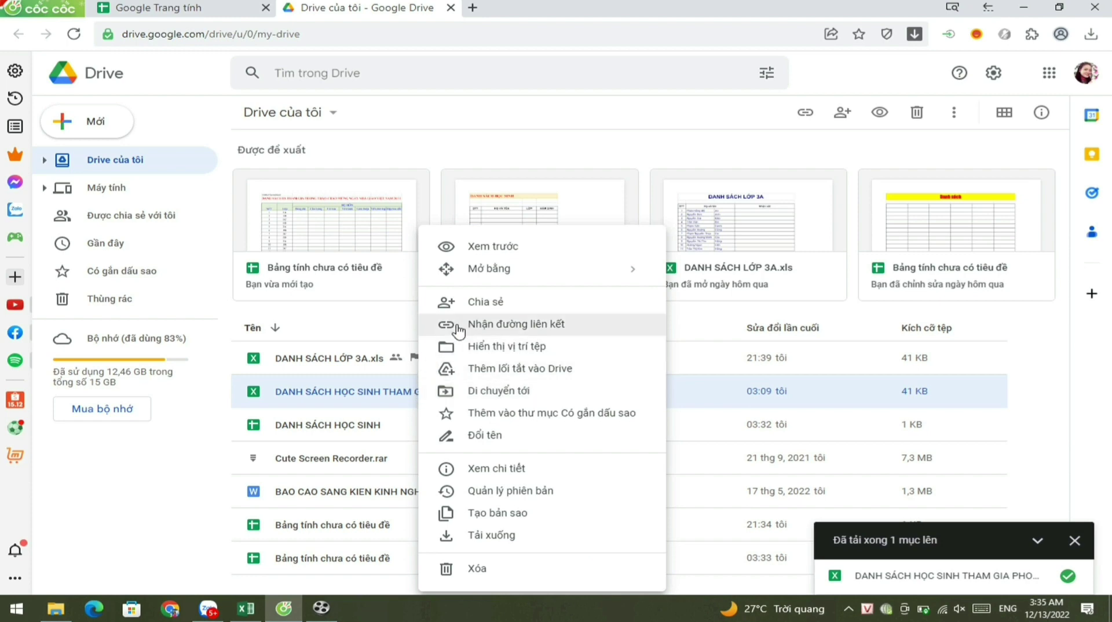
mouse_move(521, 269)
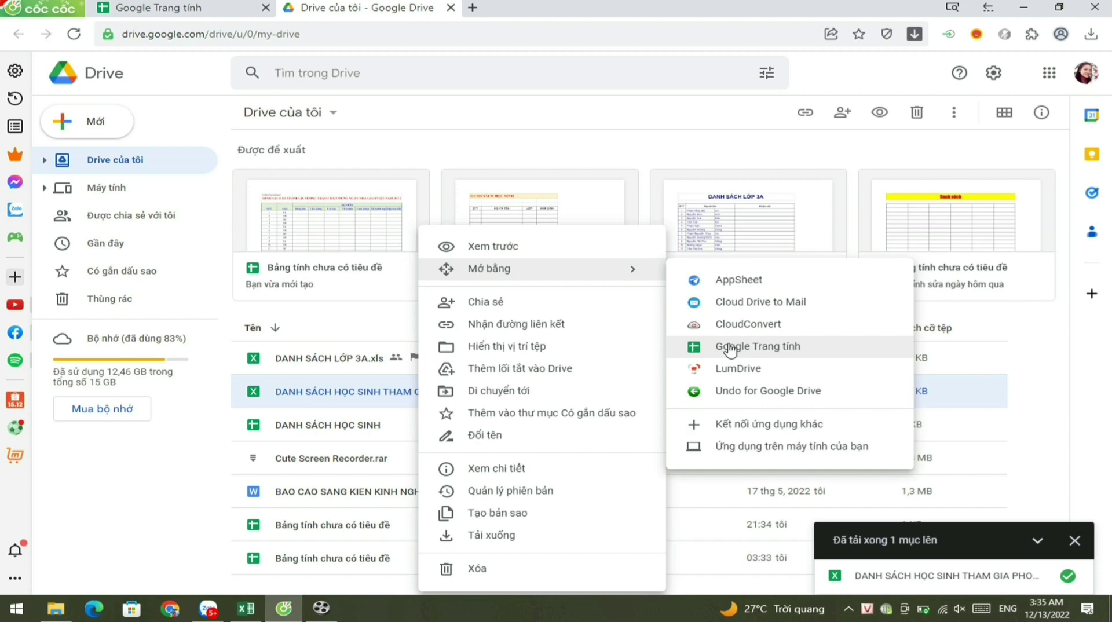
click(730, 350)
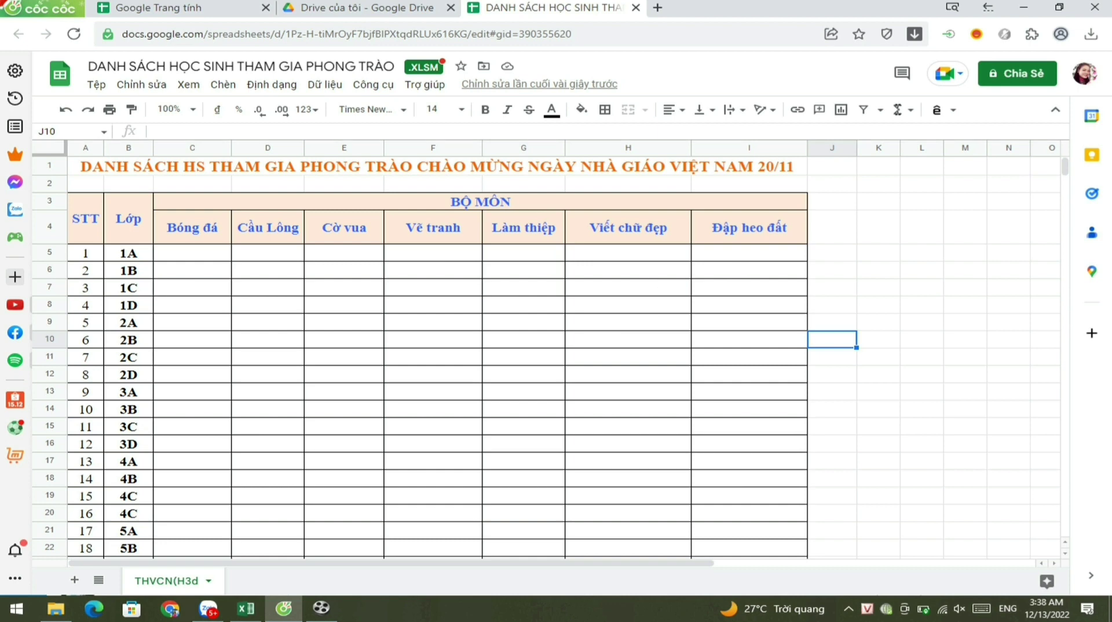
Set general access to 'Bất kỳ ai có đường liên kết' as Người chỉnh sửa and copy the link.
click(1008, 74)
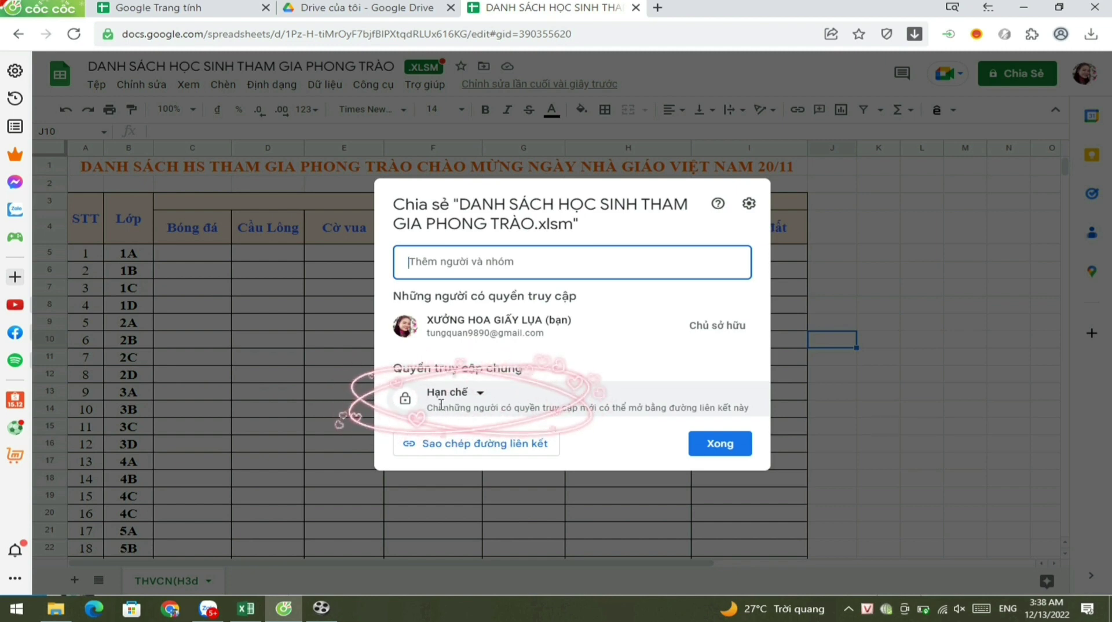
click(480, 394)
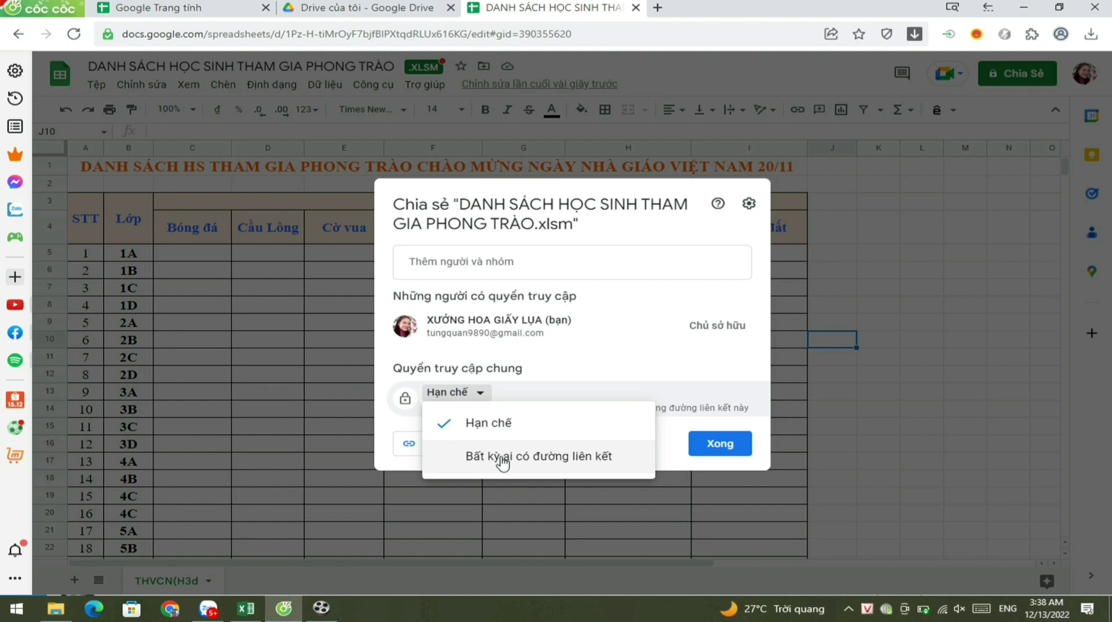
click(502, 457)
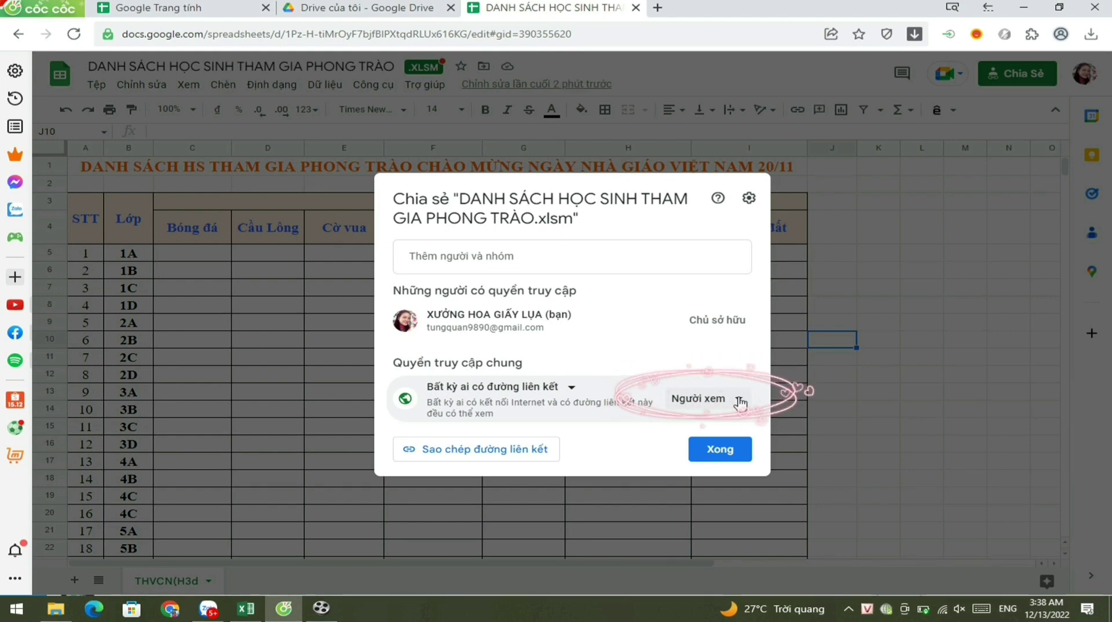
click(739, 402)
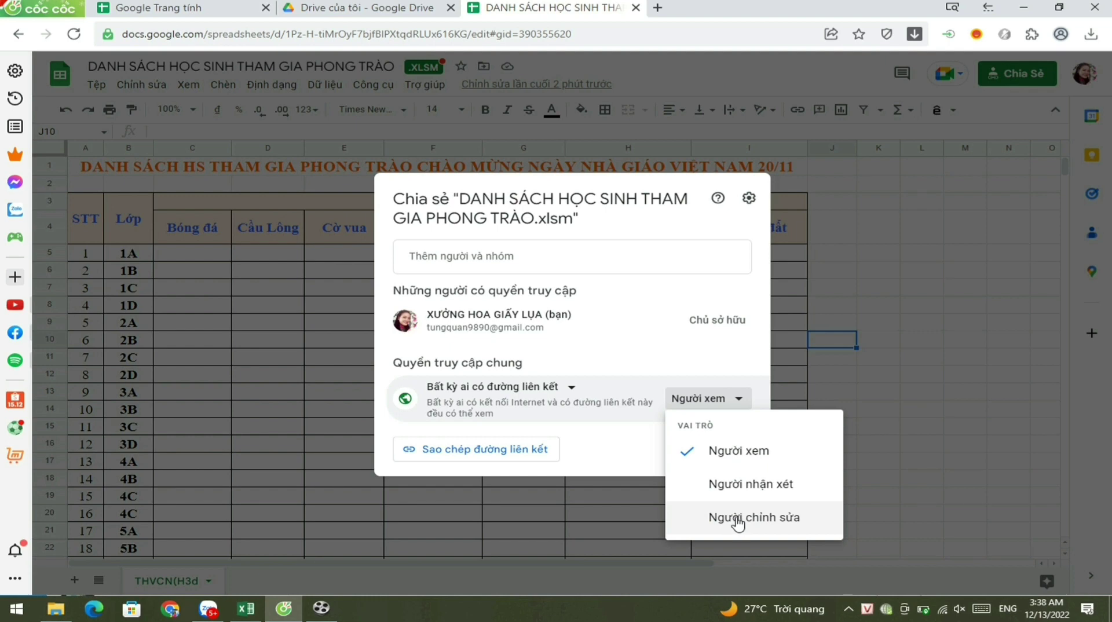
click(738, 523)
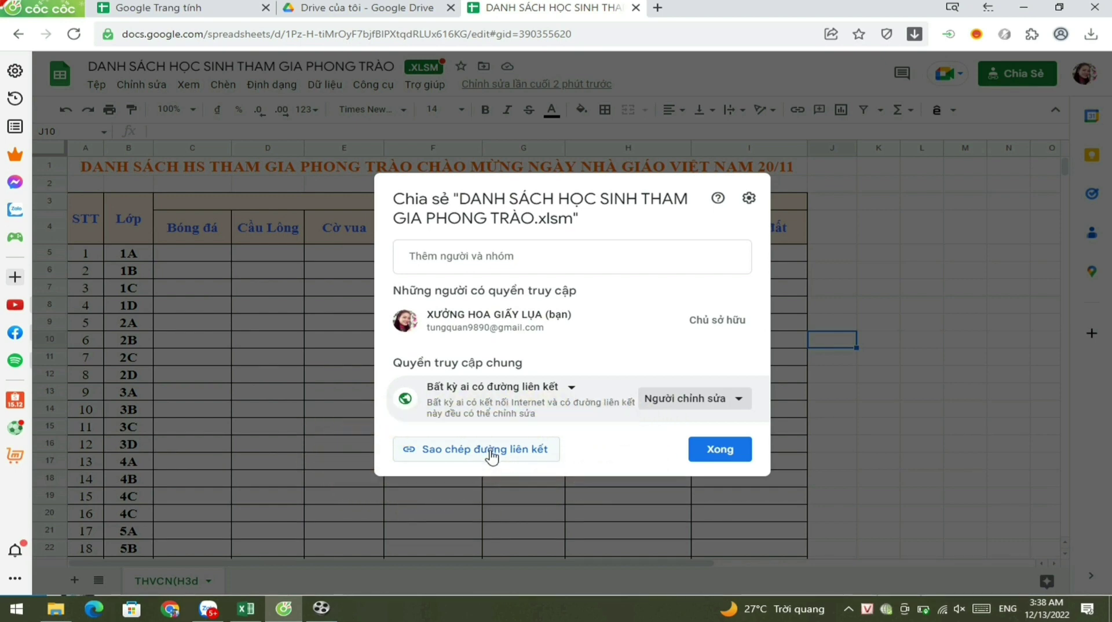
click(491, 457)
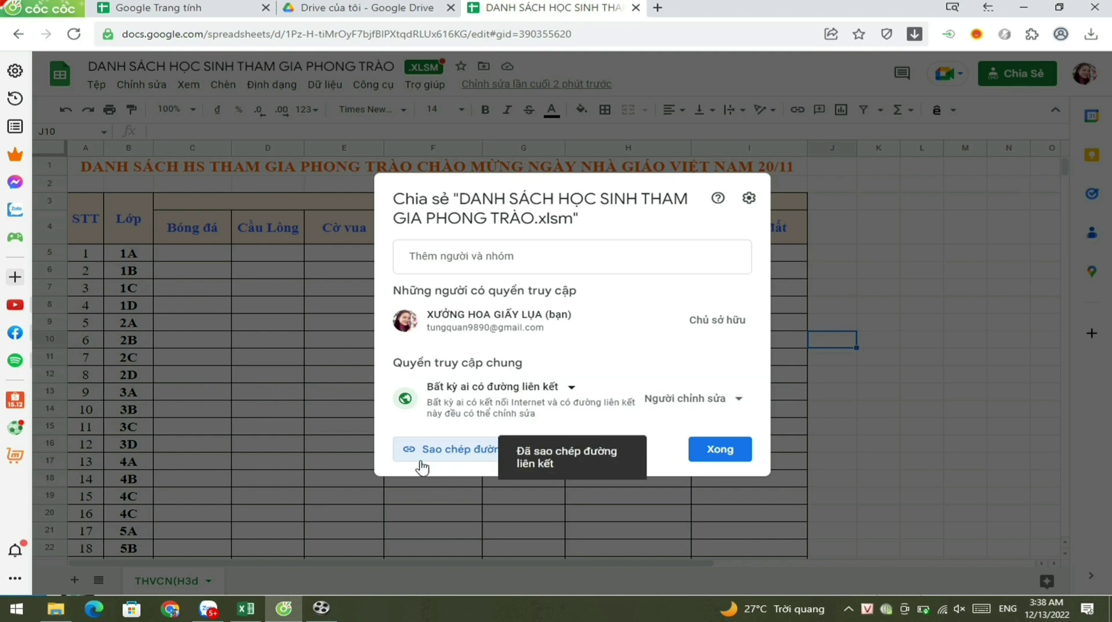
Paste the copied sheet link into the Cloud của tôi chat in Zalo and send it.
click(207, 608)
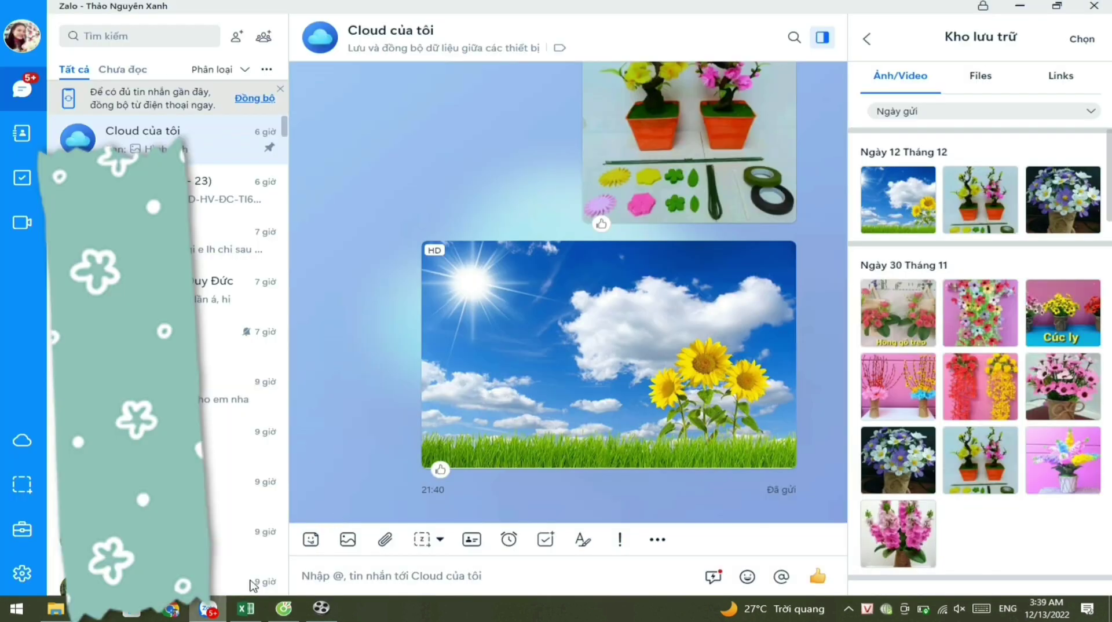
click(375, 576)
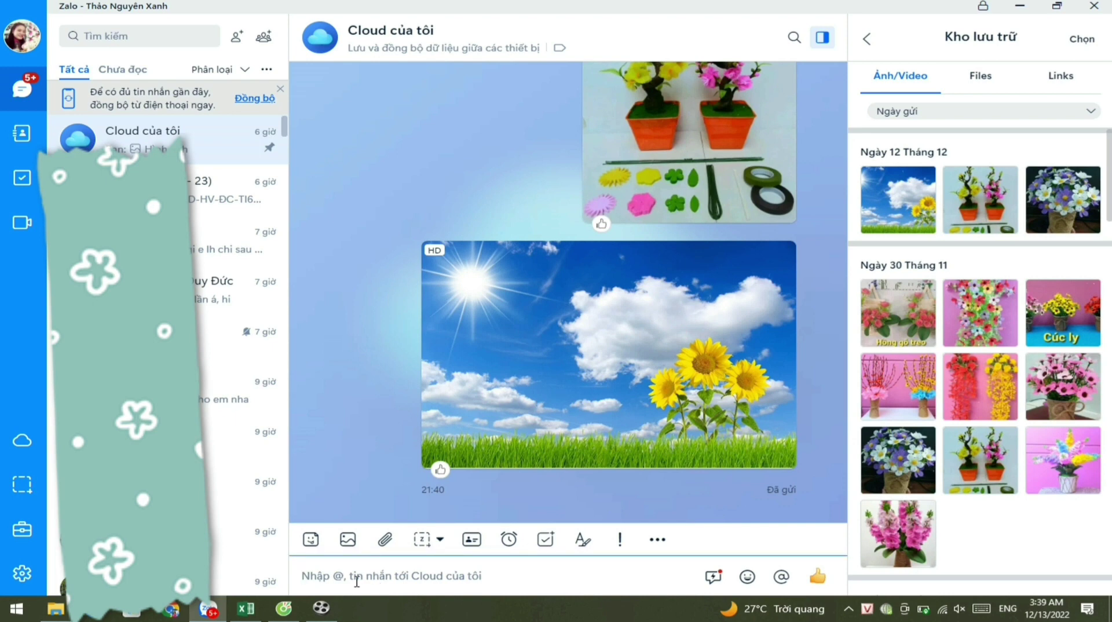
right_click(356, 580)
click(388, 573)
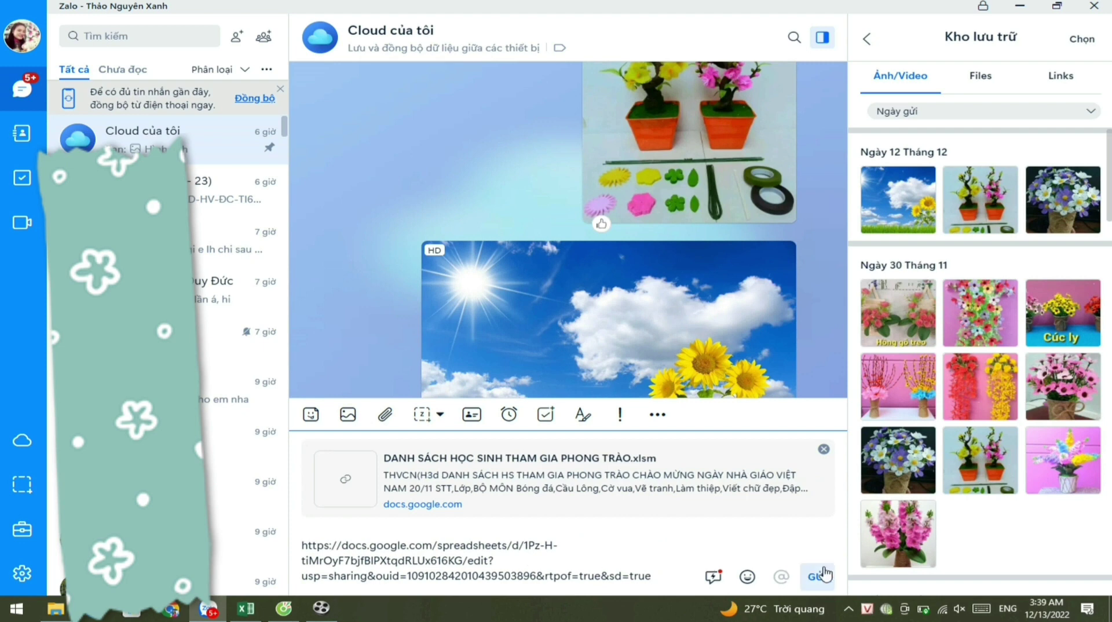
click(818, 579)
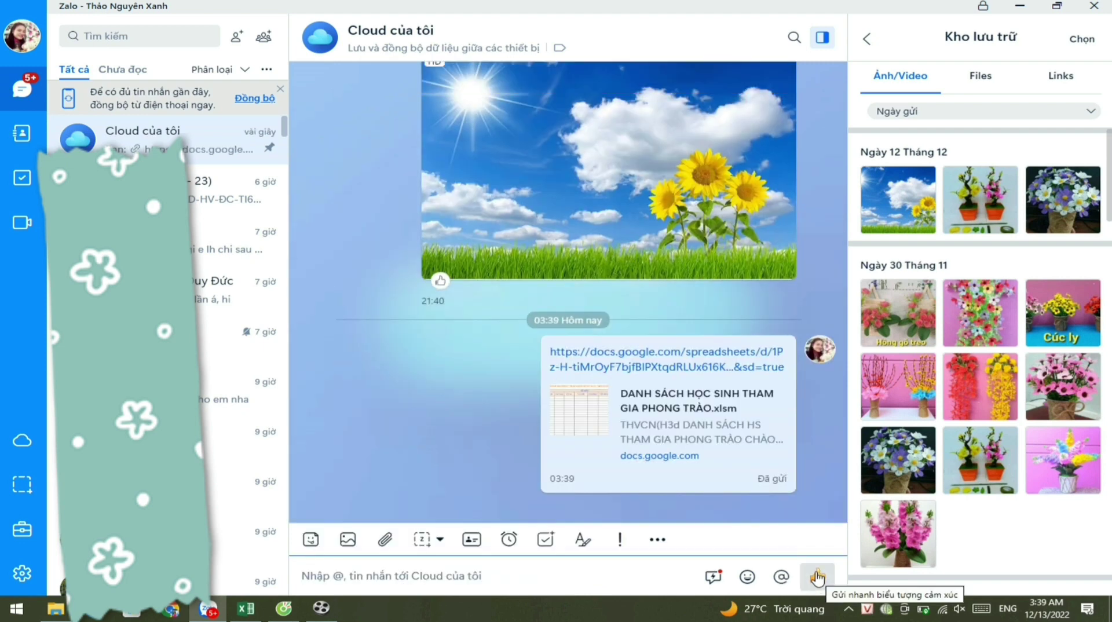
mouse_move(666, 359)
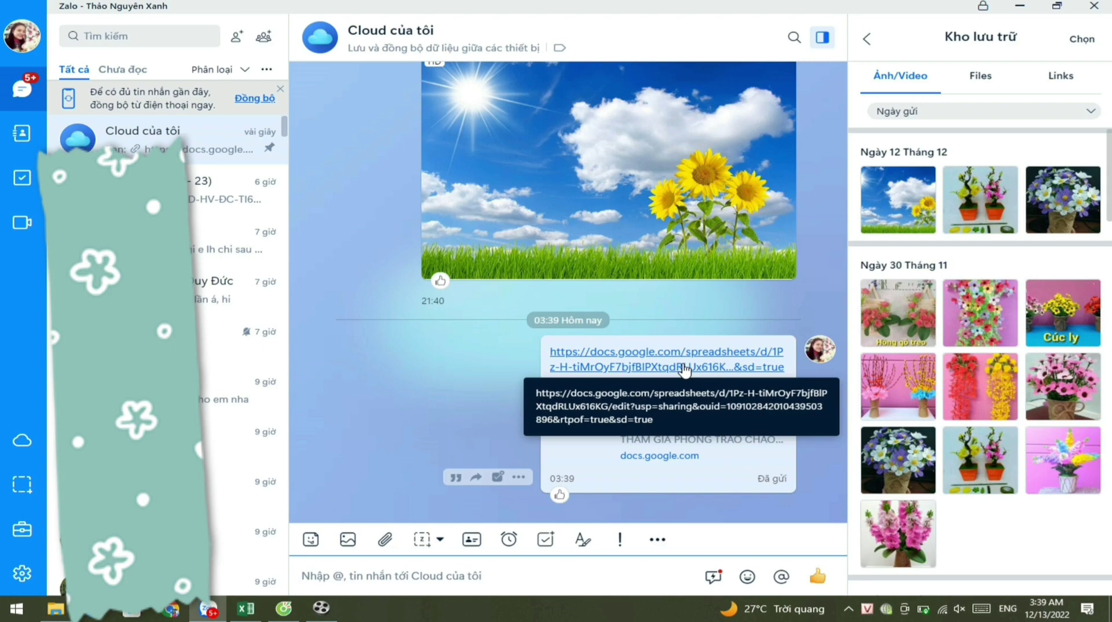
Open the shared link and fill class 1A's event counts: 3, 4, 8, 7, 3.
click(685, 368)
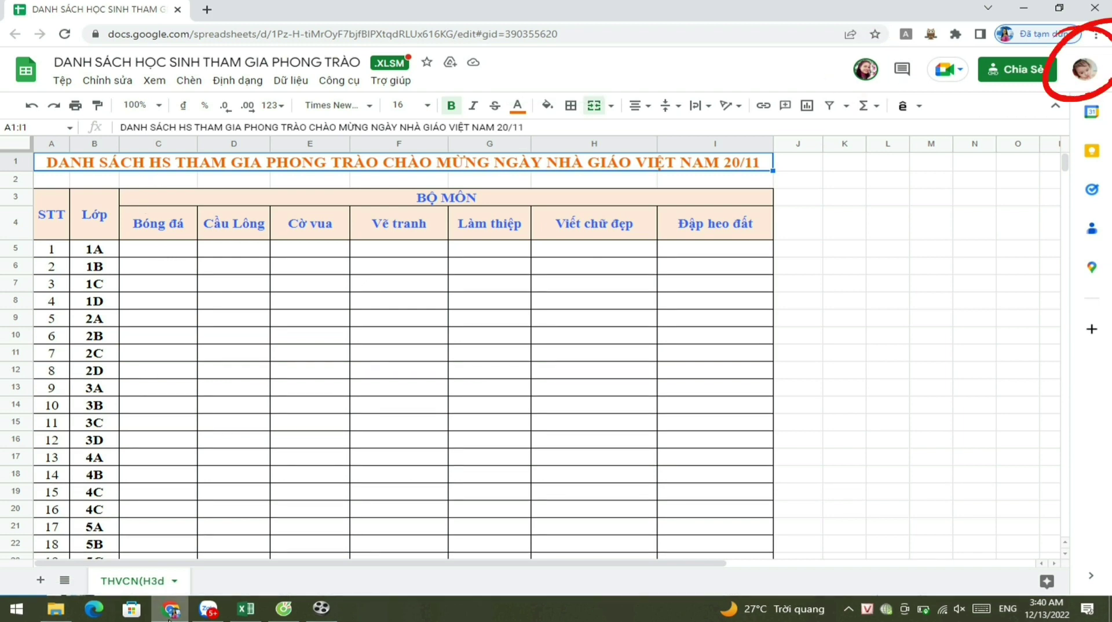
click(184, 257)
key(Tab)
text(3)
key(Tab)
key(Tab)
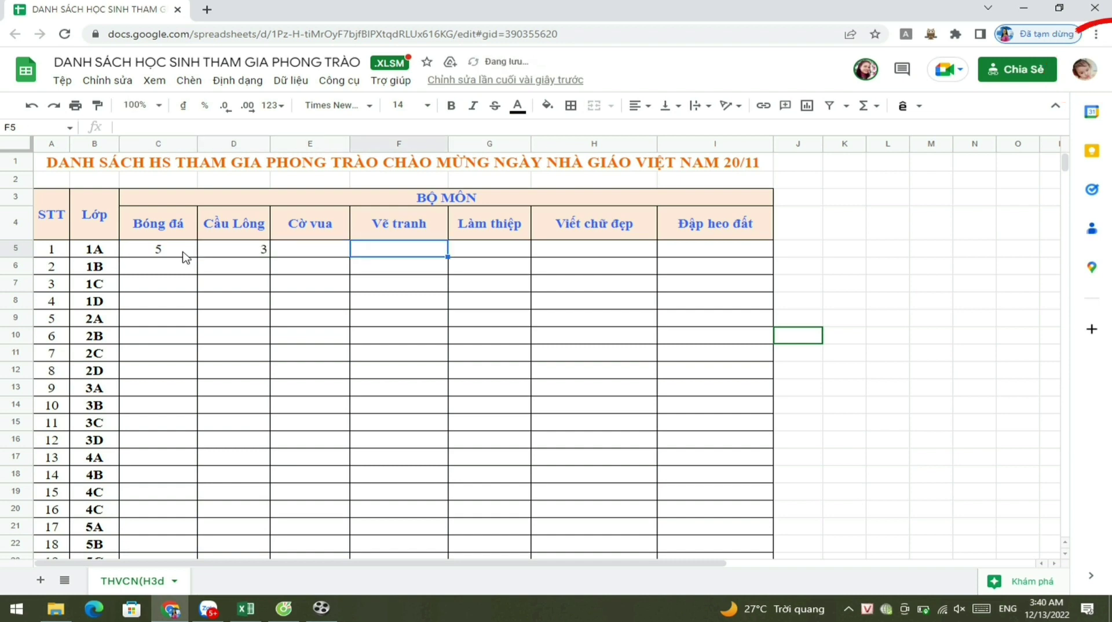
text(4	8)
key(Tab)
text(7)
key(Tab)
text(3)
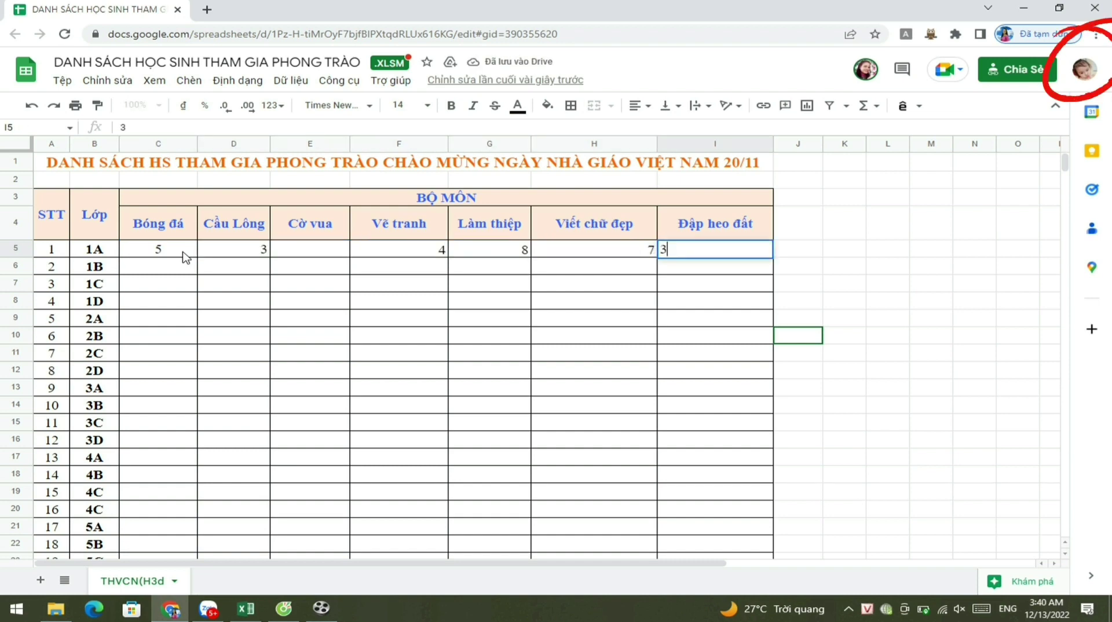
Fill class 3A's counts from Bóng đá onward: 5, 4, 6, 8, 3.
click(168, 388)
text(5)
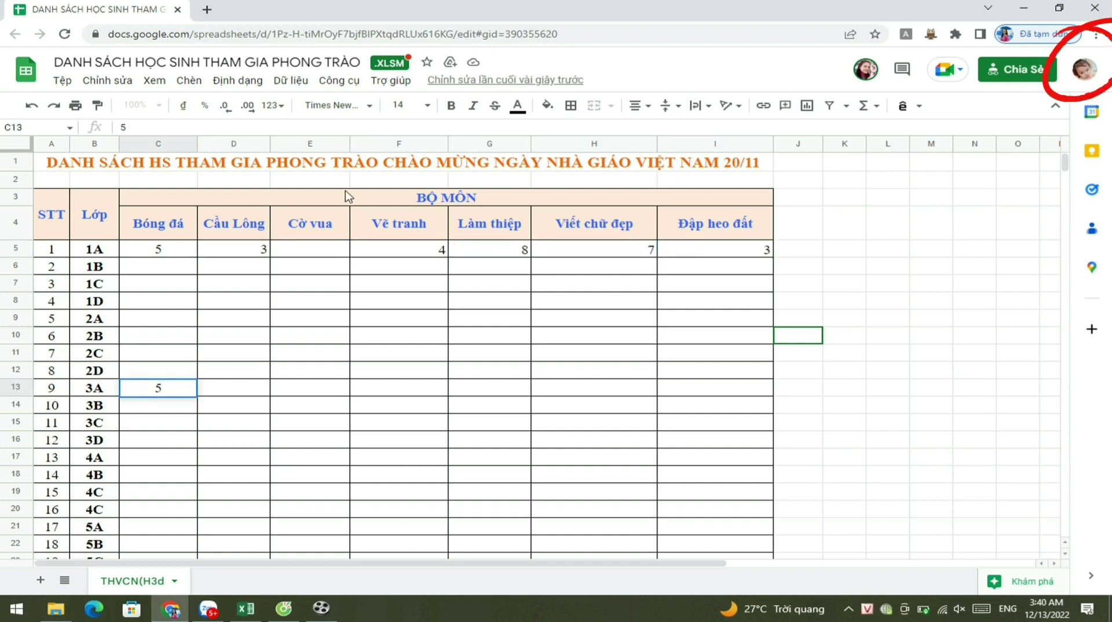
key(Tab)
key(Tab)
text(4)
key(Tab)
key(Tab)
text(6)
key(Tab)
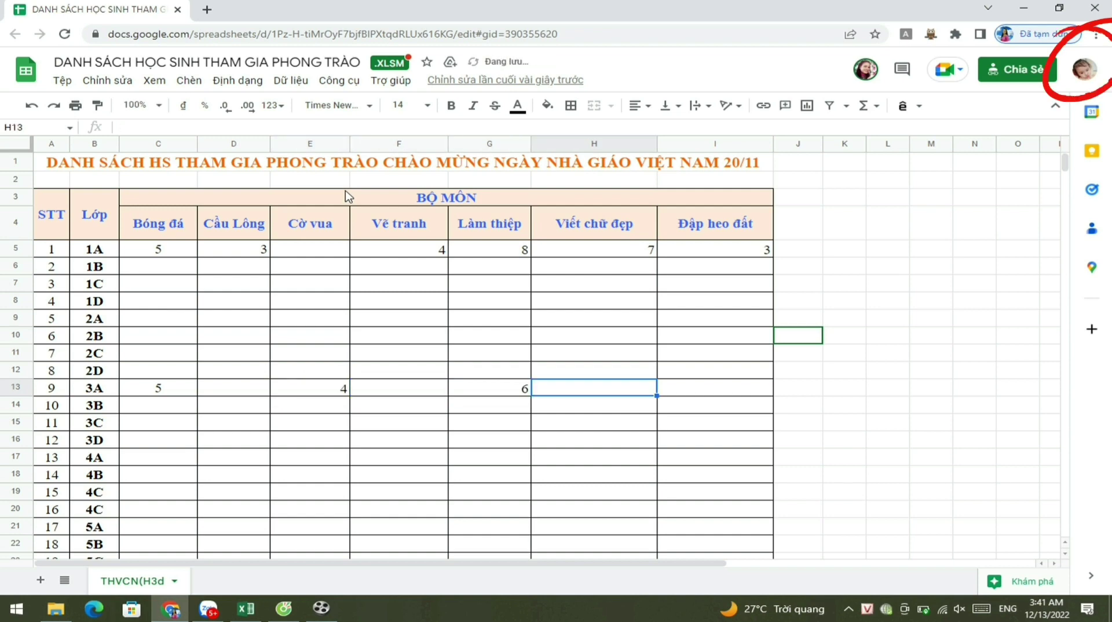
text(8)
key(Tab)
text(3)
key(Tab)
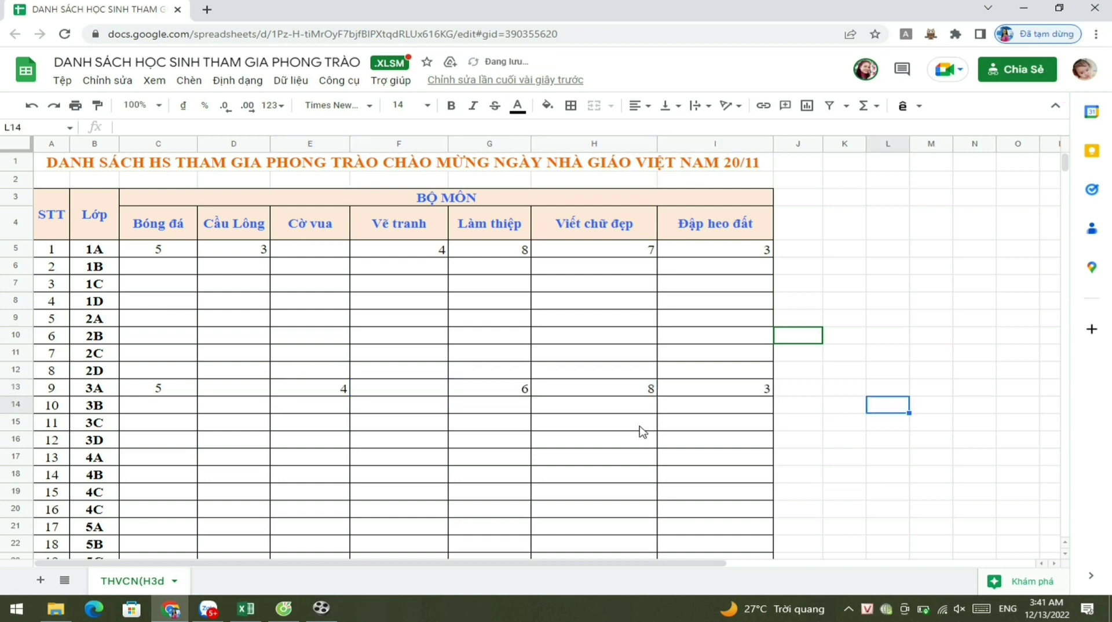
Fill class 4B's counts from Bóng đá onward: 5, 2, 3, 4, 6, 8, 8.
click(177, 483)
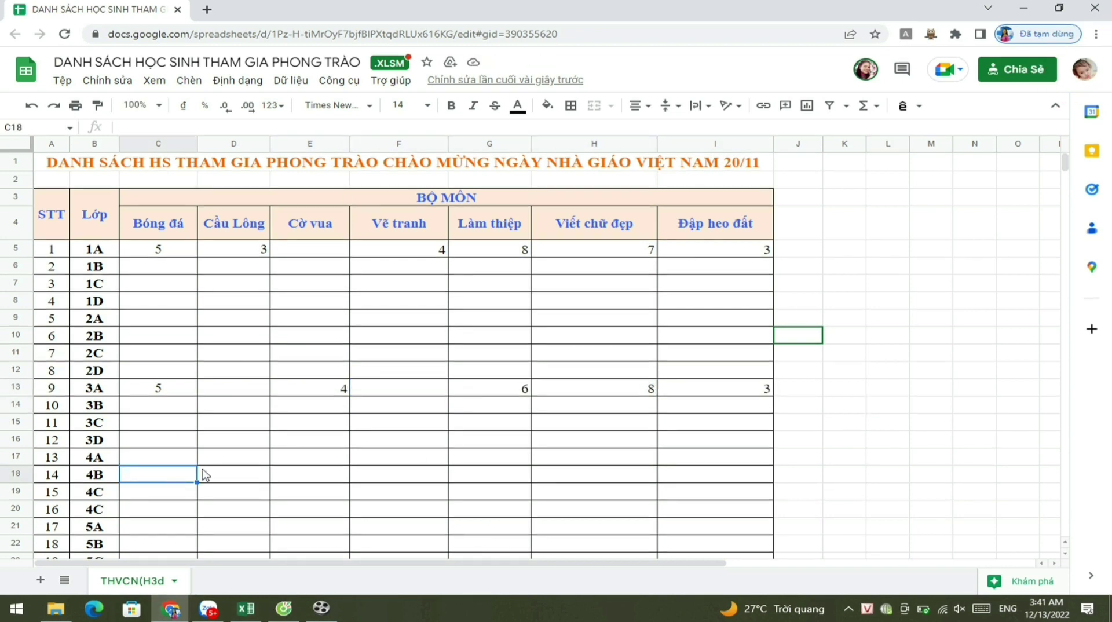
text(5)
key(Tab)
text(2)
key(Tab)
text(3)
key(Tab)
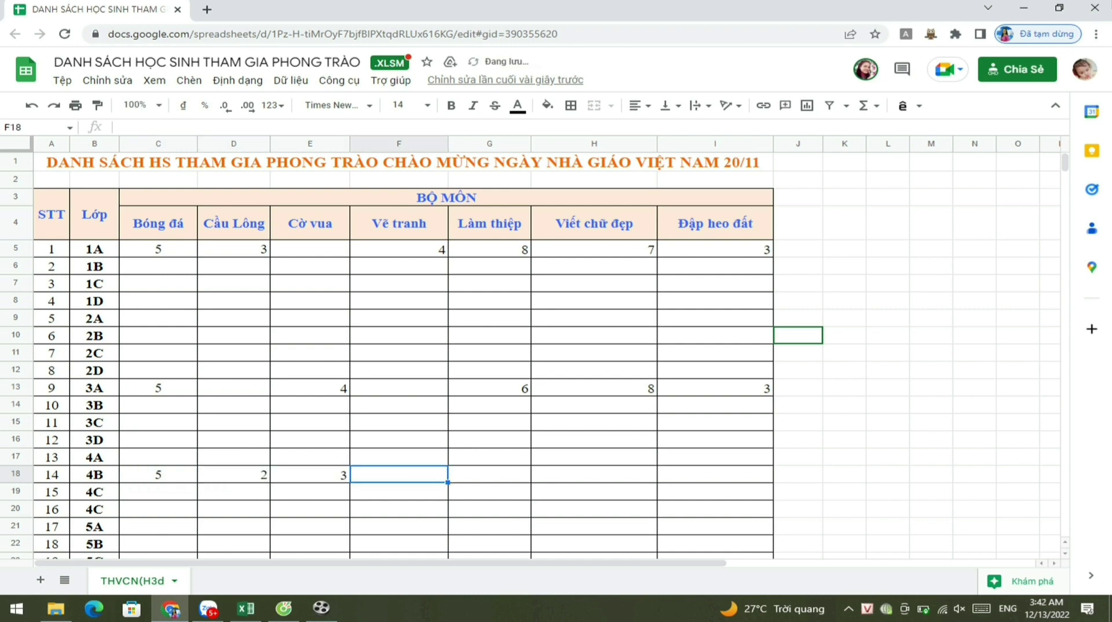
text(4)
key(Tab)
text(6)
key(Tab)
text(8)
key(Tab)
text(8)
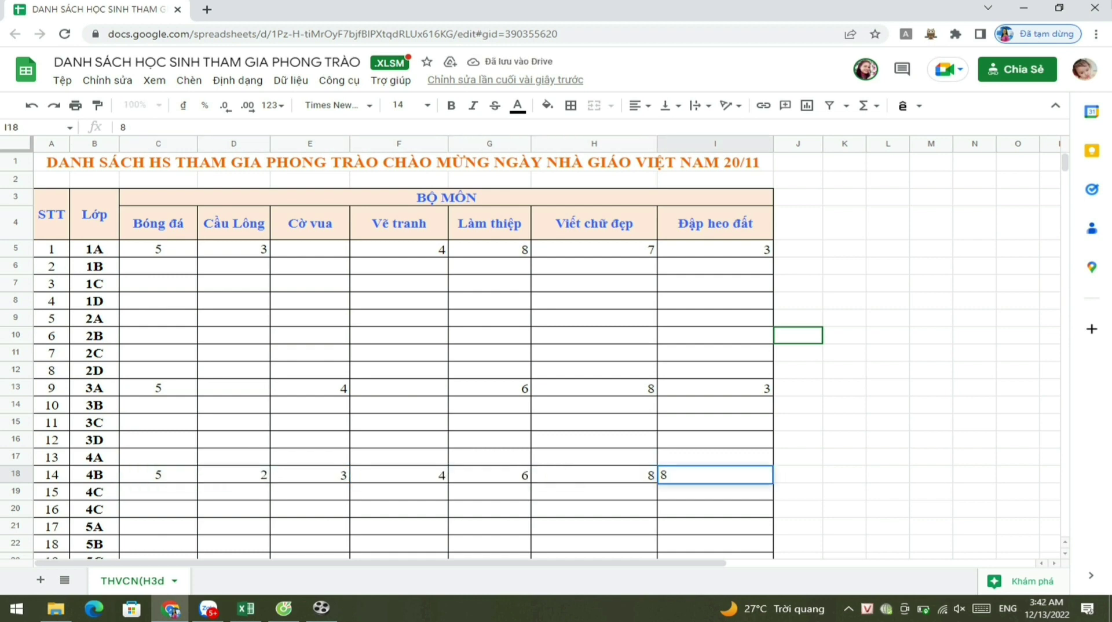
key(Return)
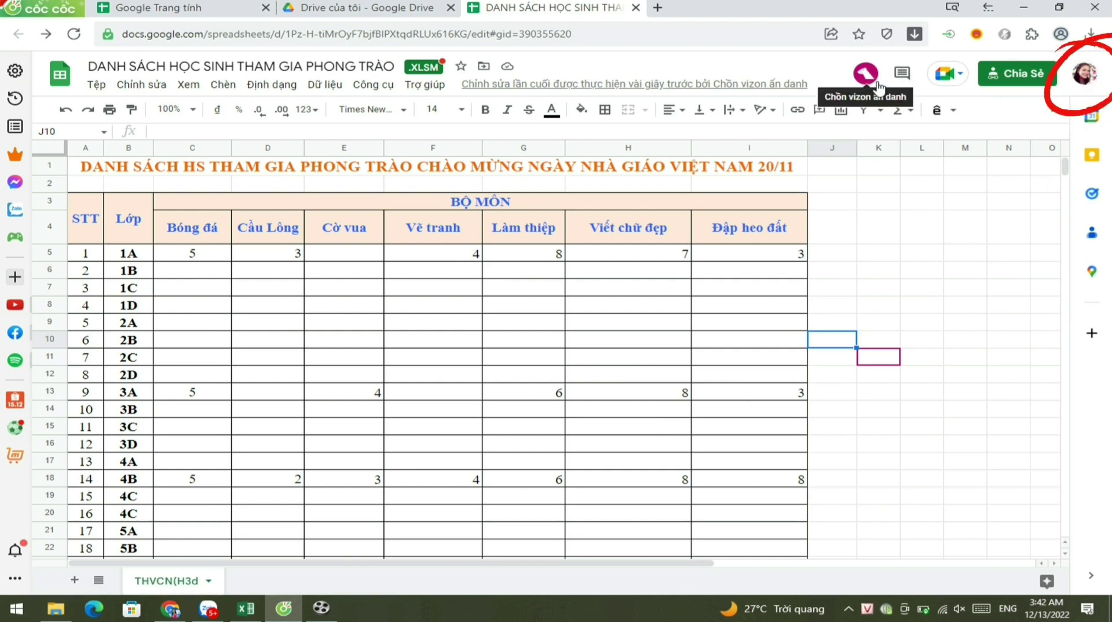
click(897, 481)
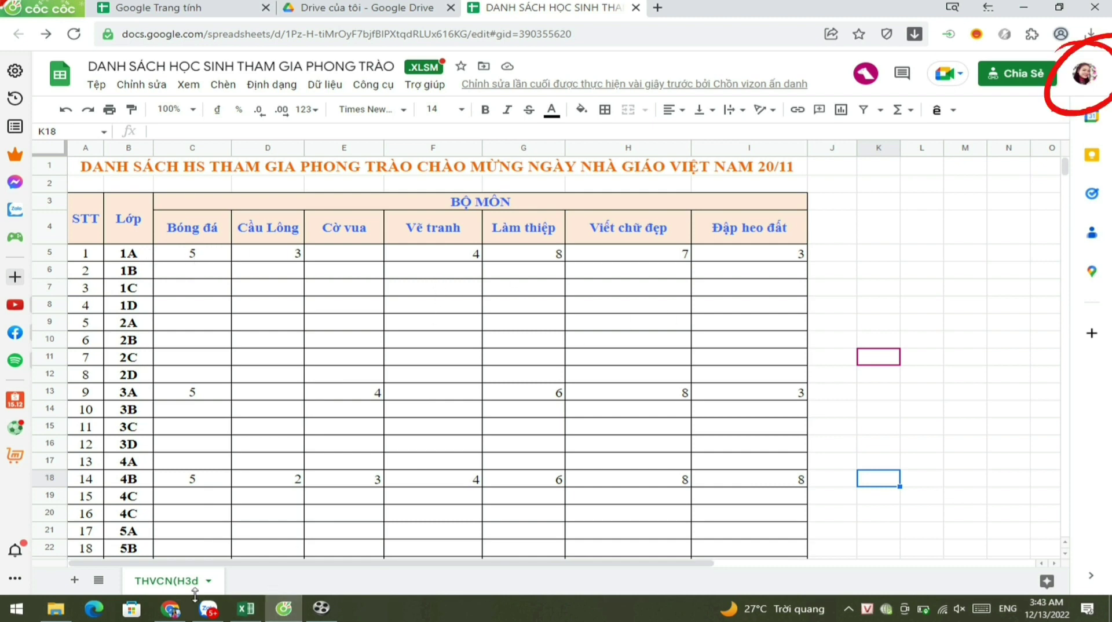
click(170, 608)
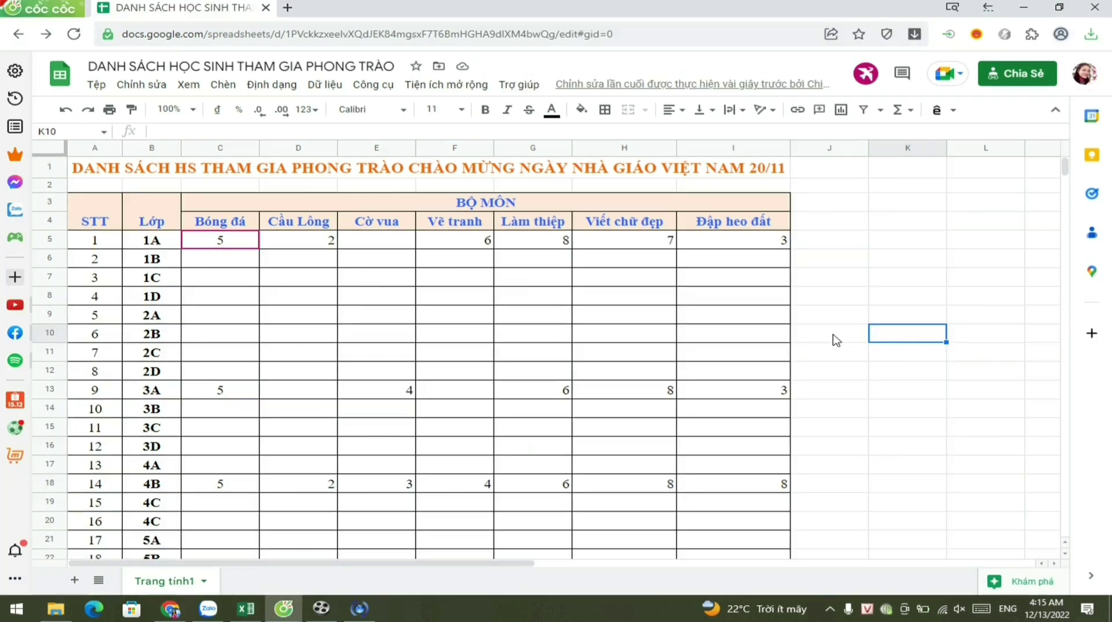
Protect C5:I5 as 'LOP 1A' with the 'Hiển thị cảnh báo khi chỉnh sửa phạm vi này' warning option.
click(218, 249)
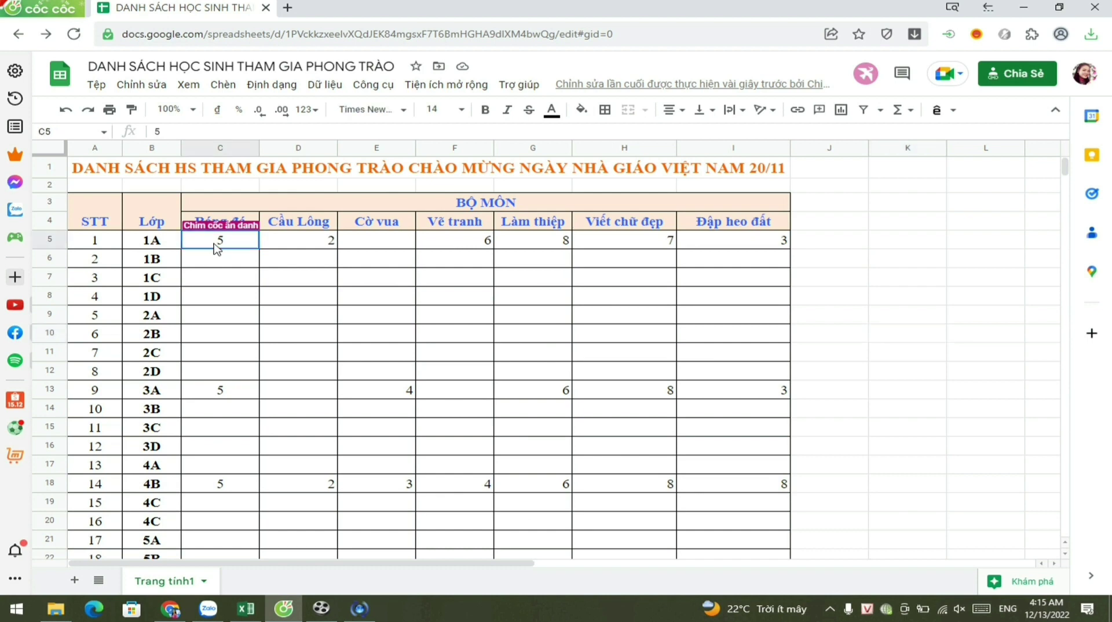
shift+click(302, 249)
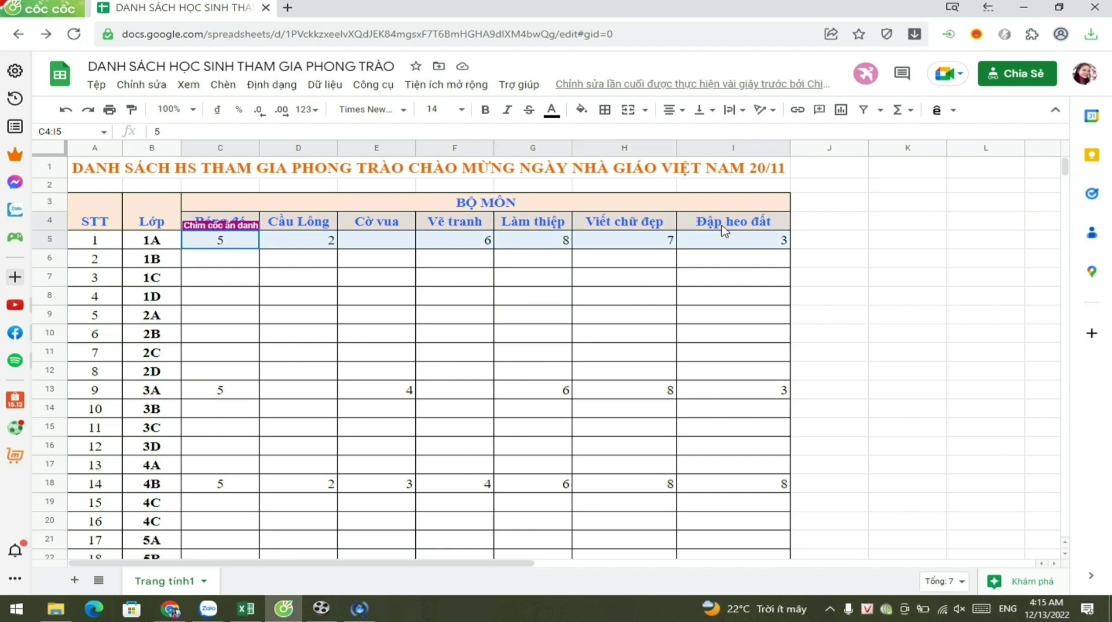
drag(451, 250, 728, 239)
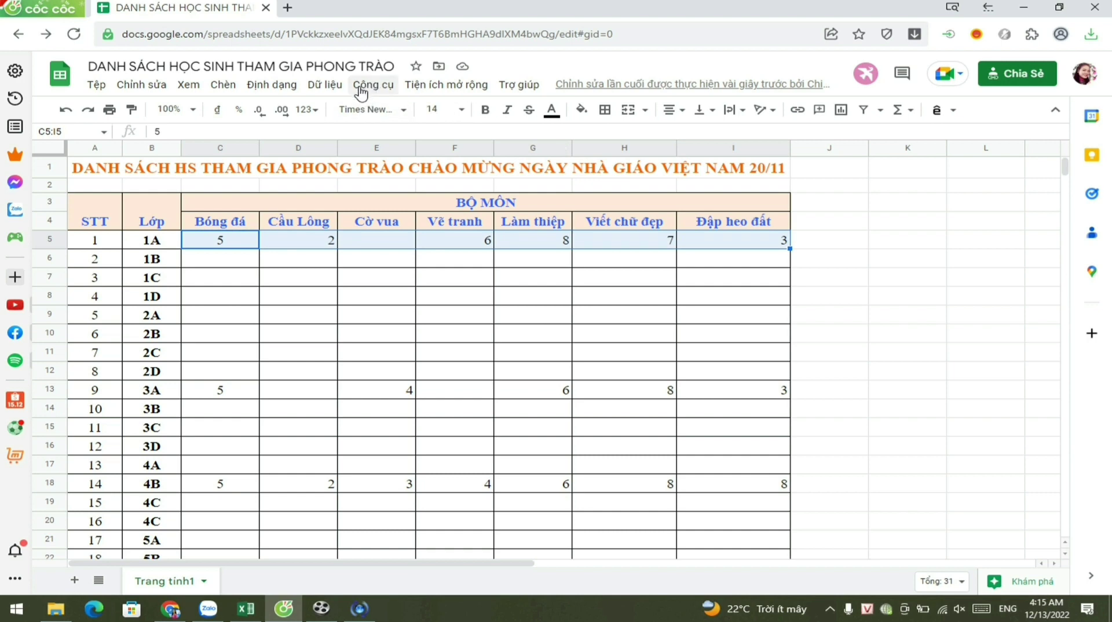
click(341, 91)
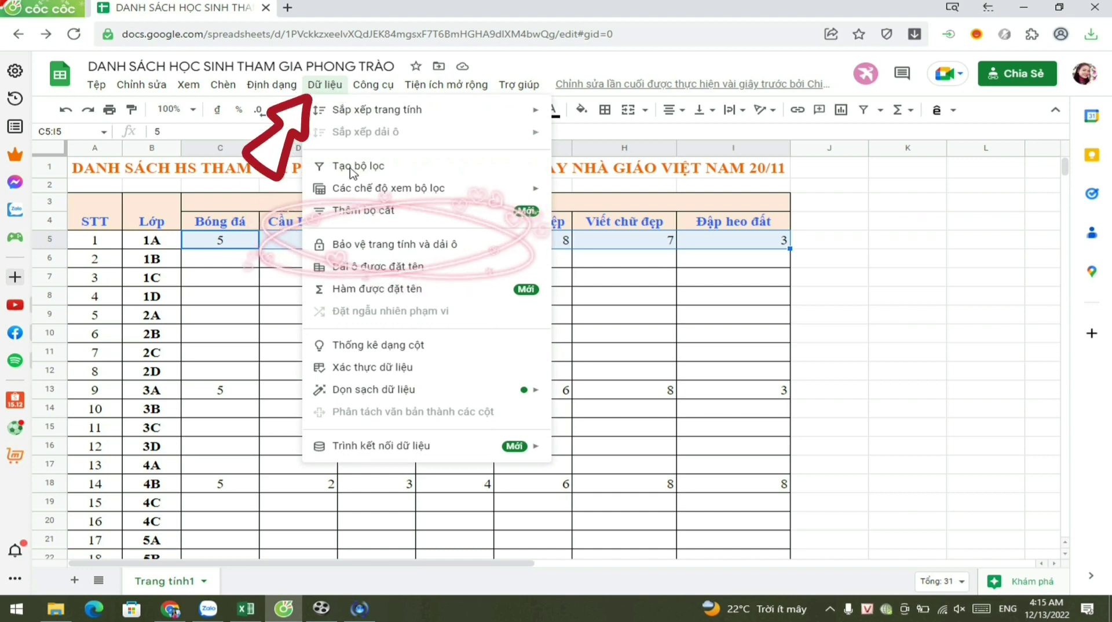
click(381, 250)
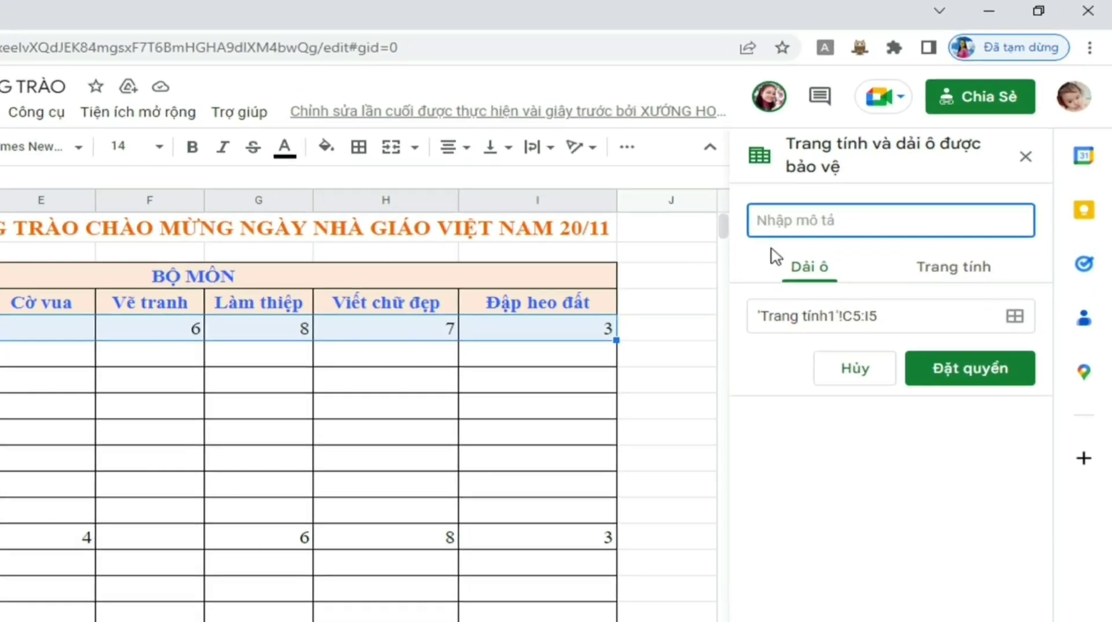
text(LOP )
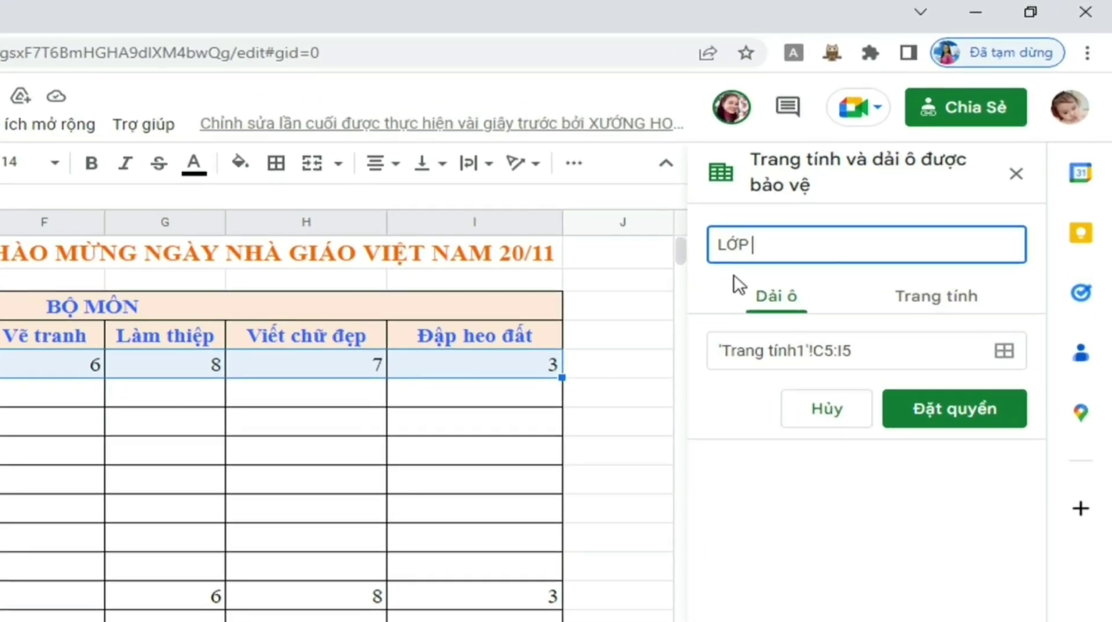
text(1A)
click(961, 415)
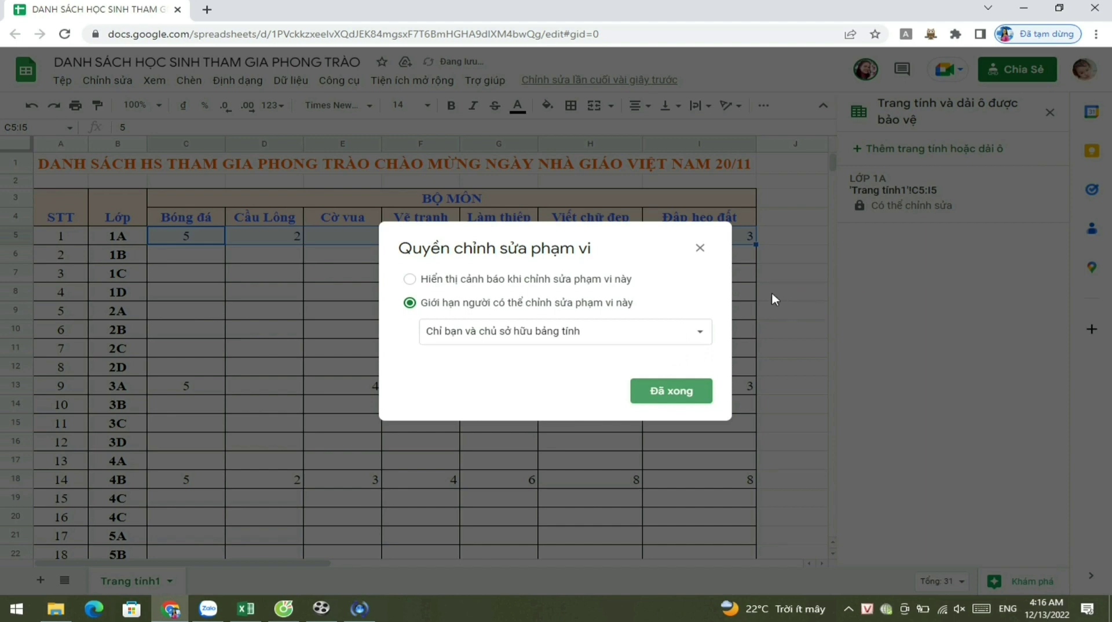
click(411, 281)
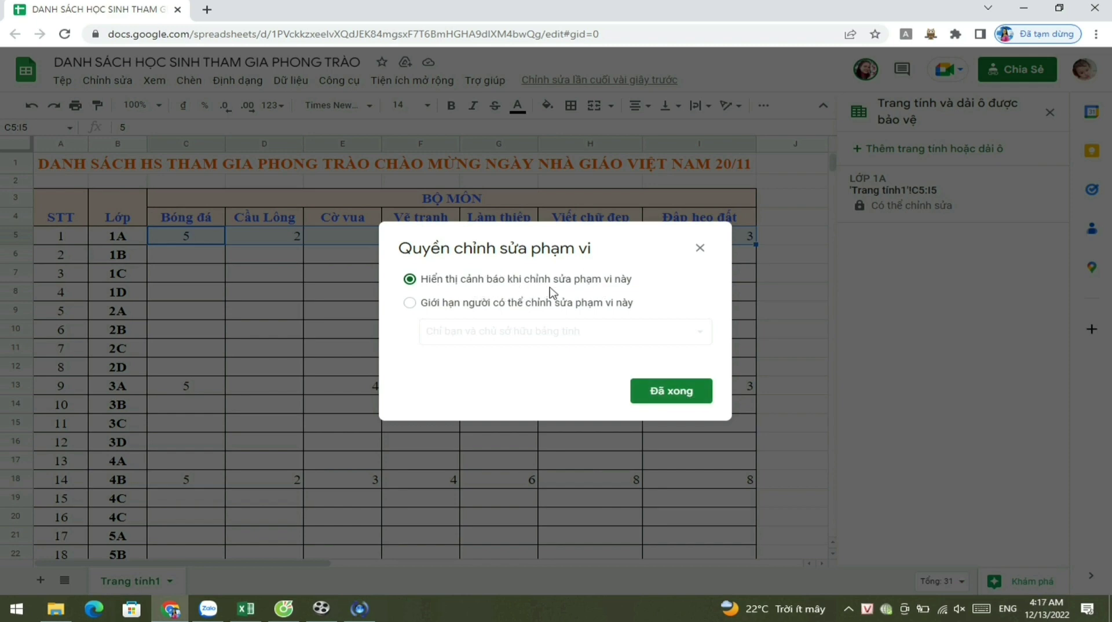
click(662, 401)
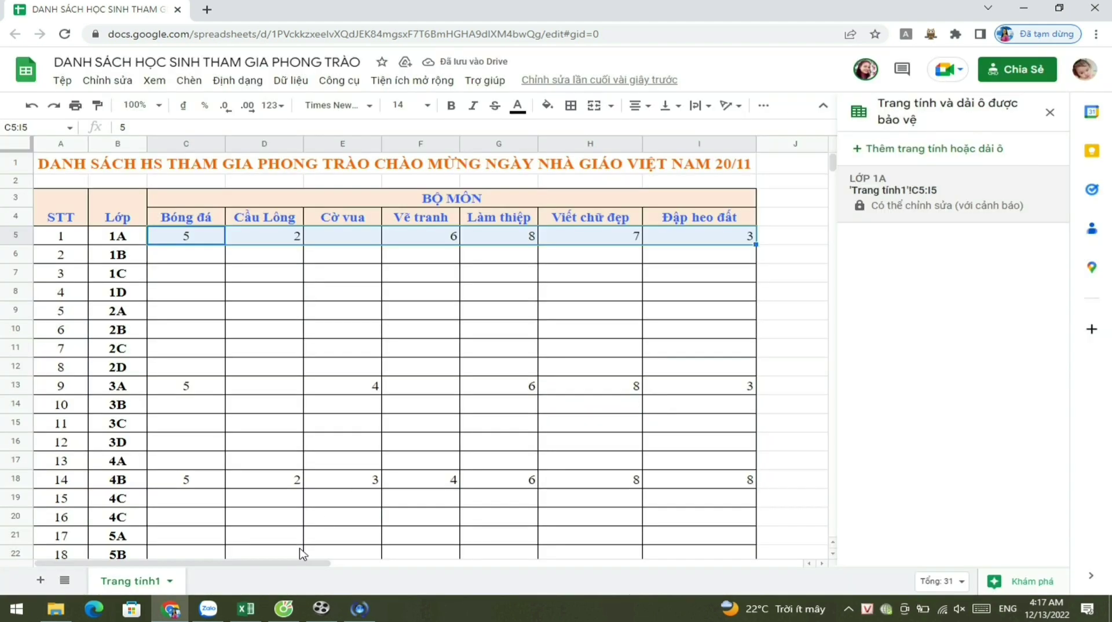
click(284, 609)
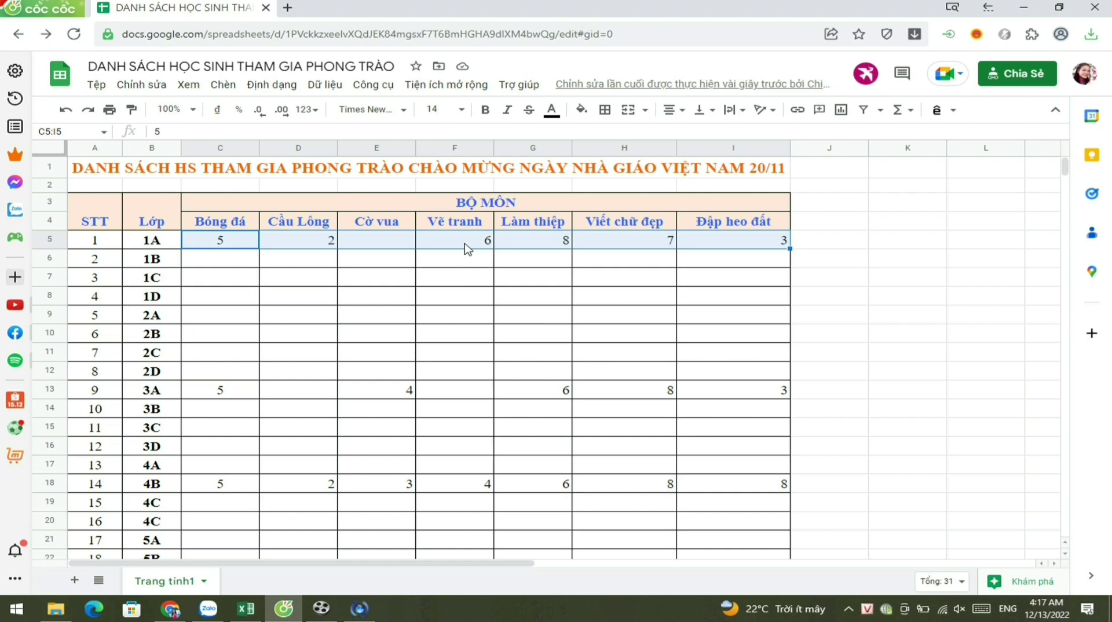
Edit class 1A's Cầu Lông score in D5, accepting the protected-range warning.
click(323, 238)
text(3)
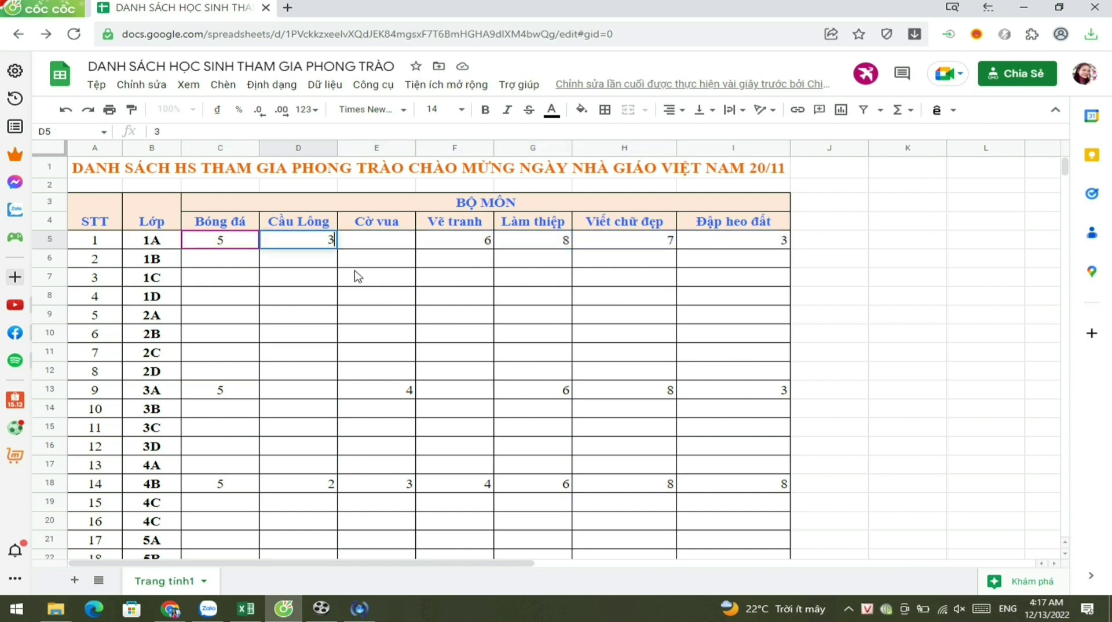
drag(327, 243, 357, 276)
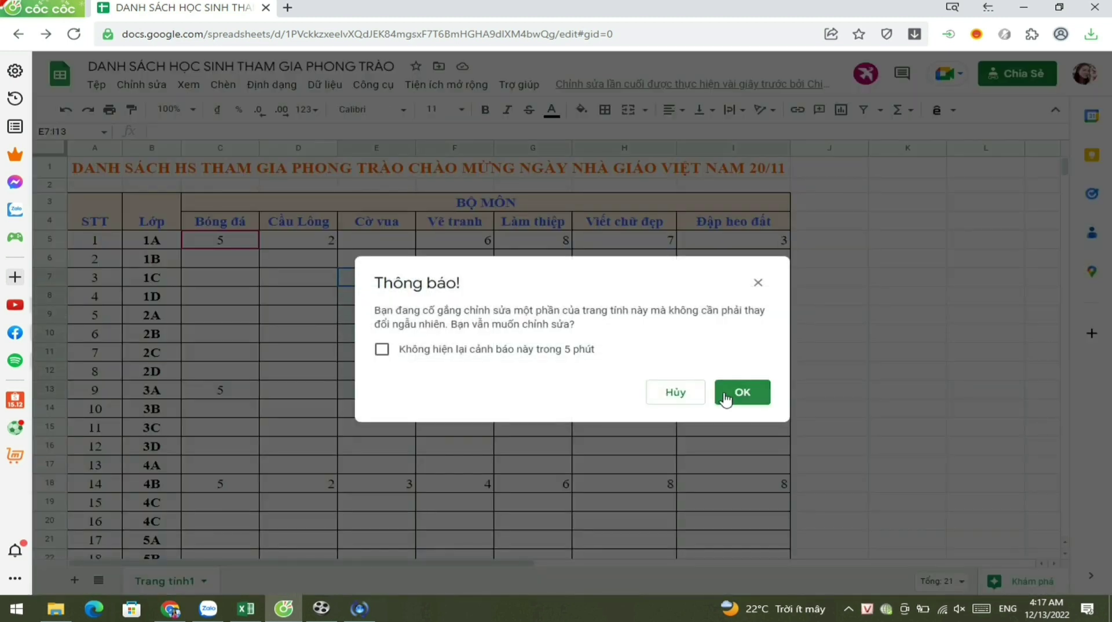
click(727, 400)
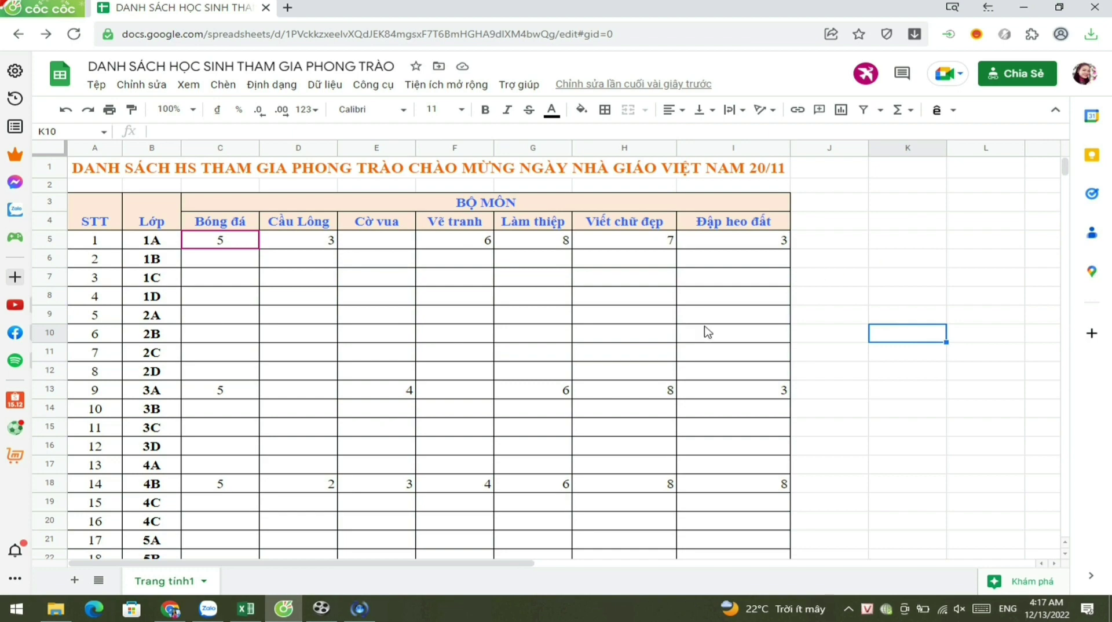
drag(907, 315, 851, 345)
Change 1A's Làm thiệp score in G5 to 10 past the warning, then select C13:I13.
click(538, 245)
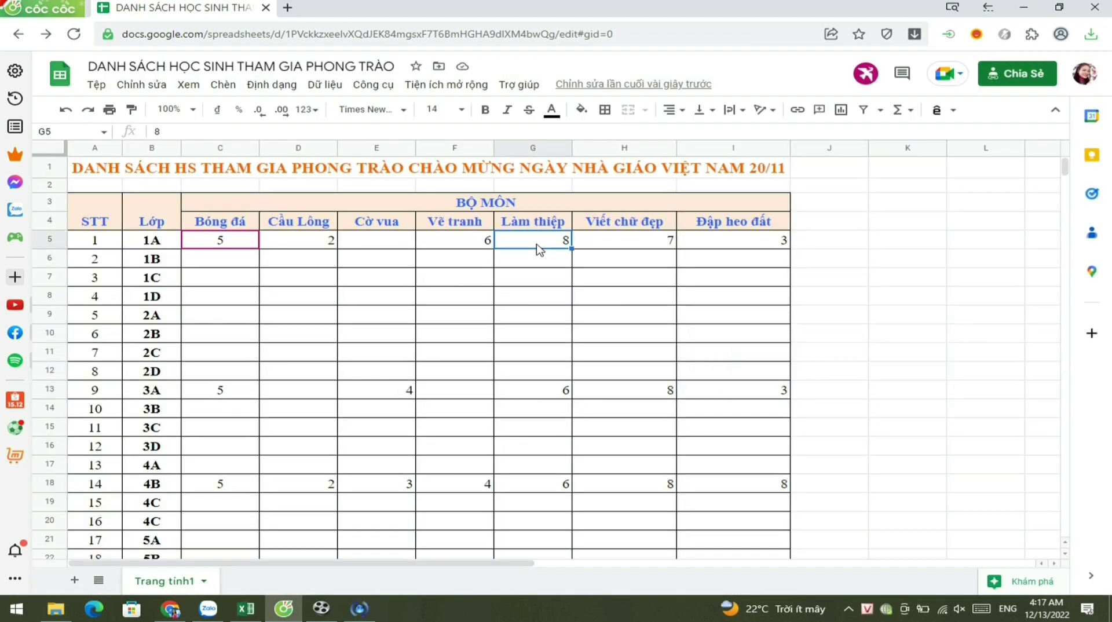
text(10)
key(Delete)
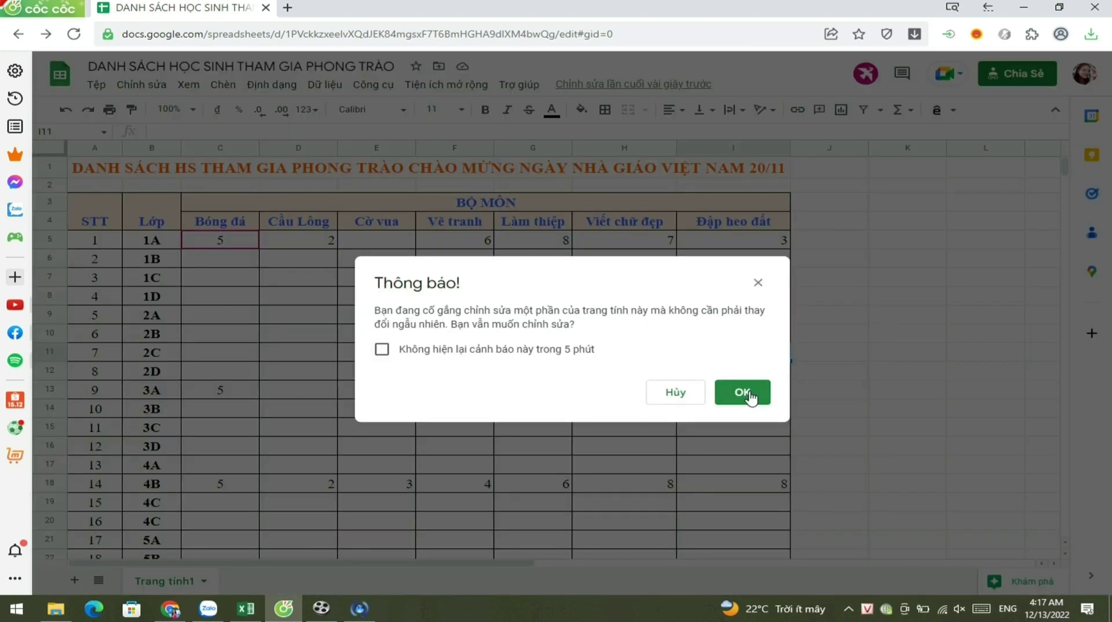
click(741, 392)
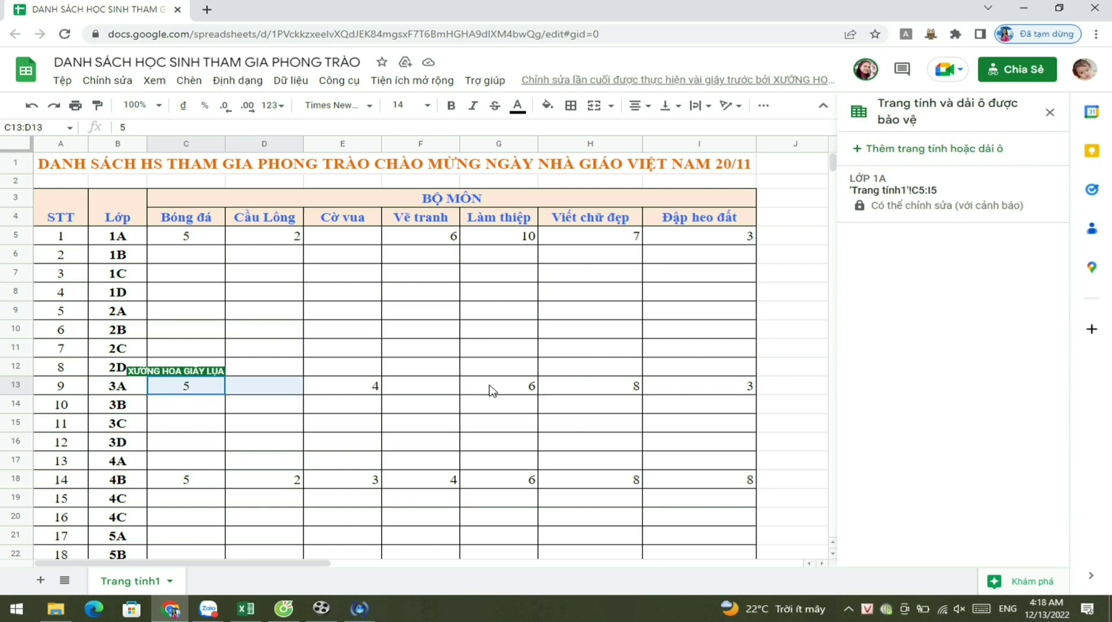
drag(491, 390, 686, 393)
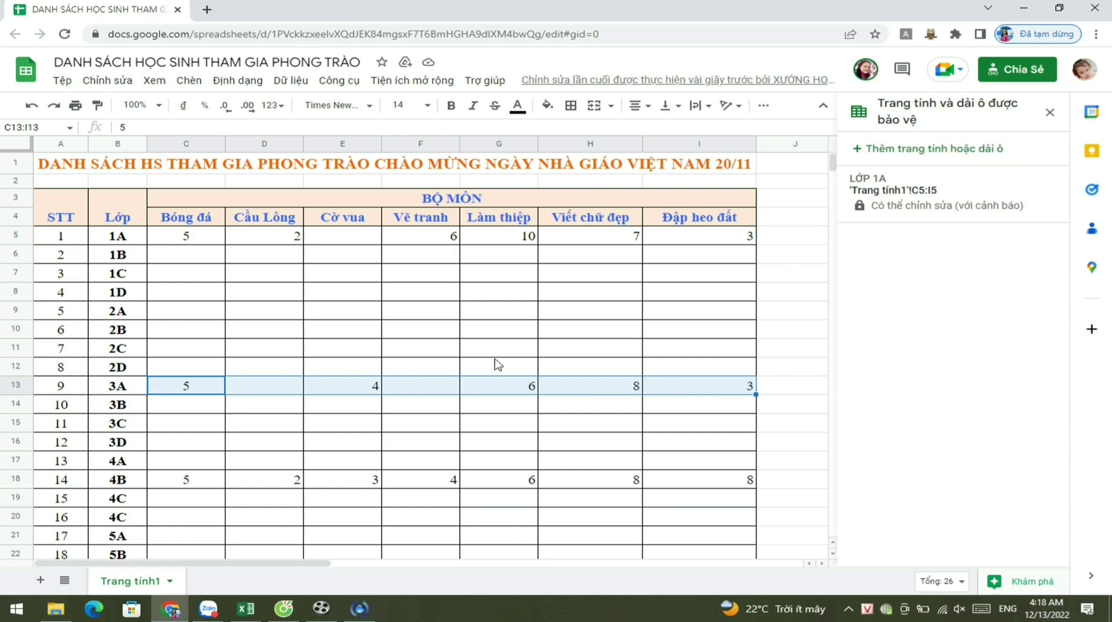
Protect C13:I13 as LỚP 3A with editing limited to 'Chỉ bạn và chủ sở hữu bảng tính'.
click(293, 81)
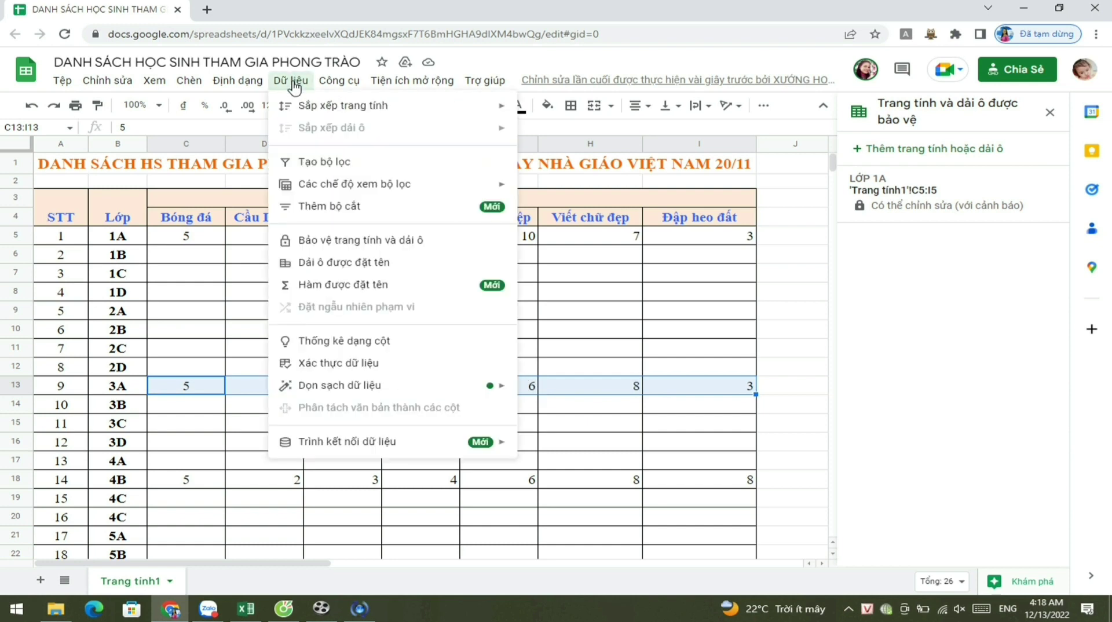
click(367, 240)
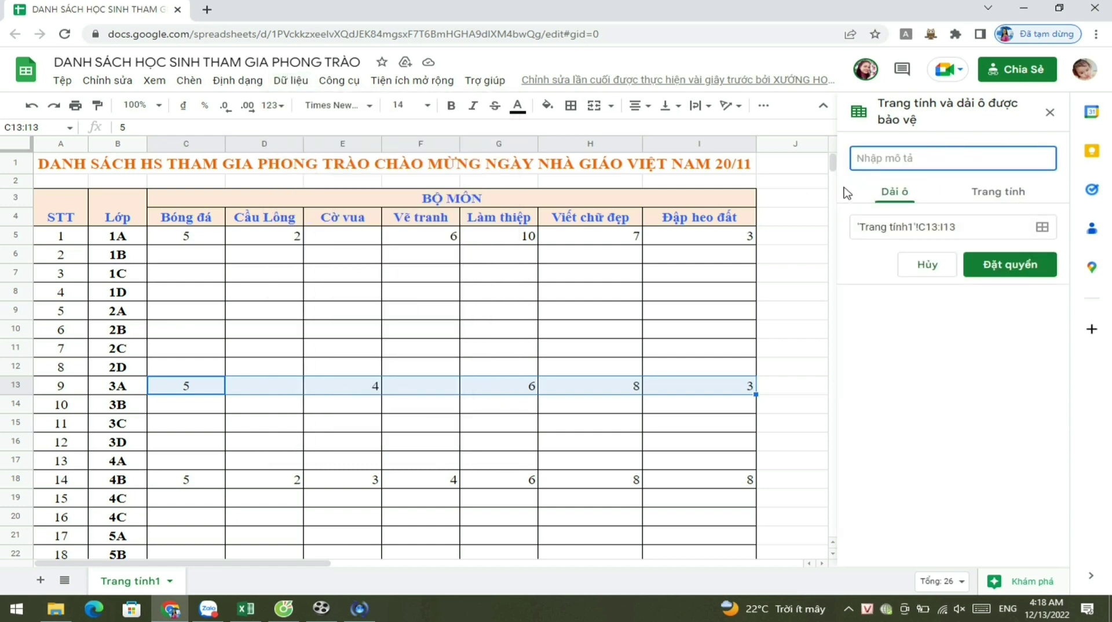
text(LOP)
text(A)
click(1031, 271)
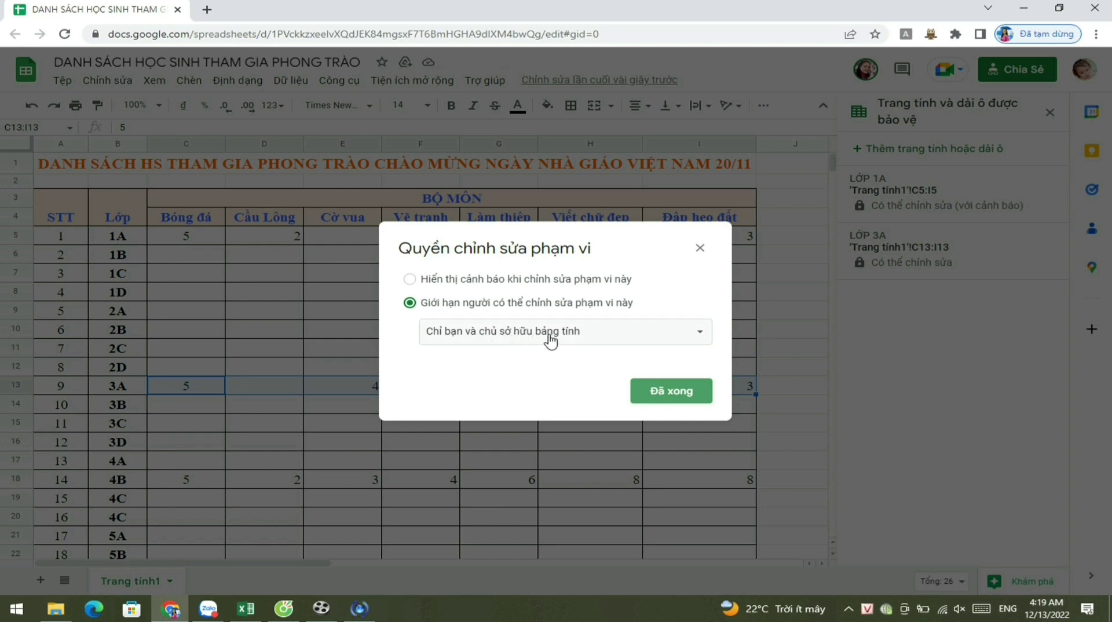
click(589, 335)
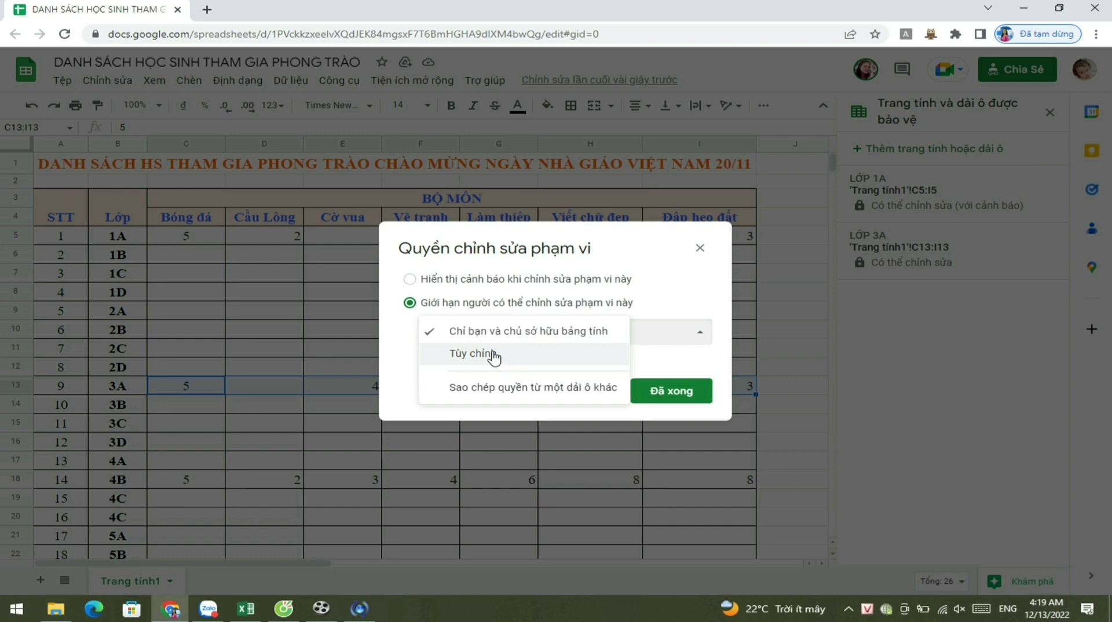
click(494, 354)
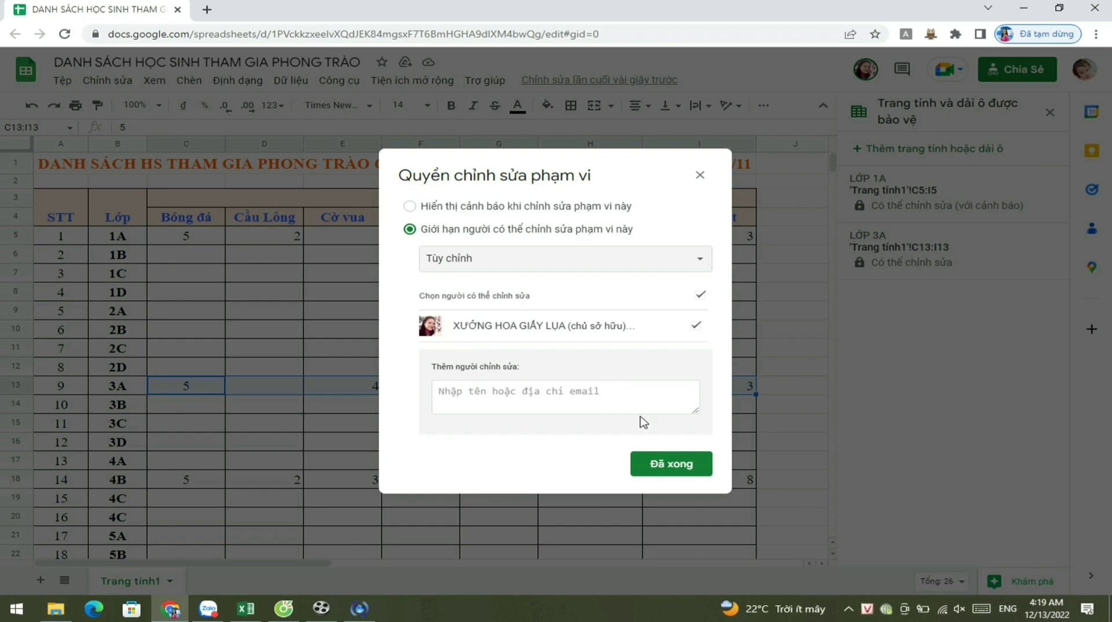
click(701, 176)
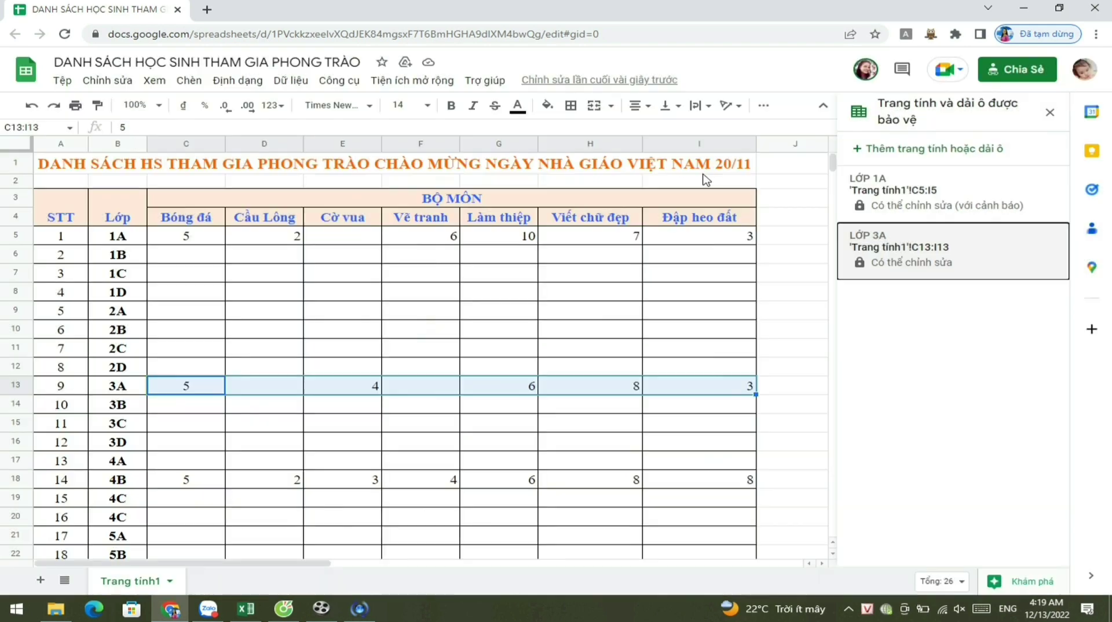
click(990, 255)
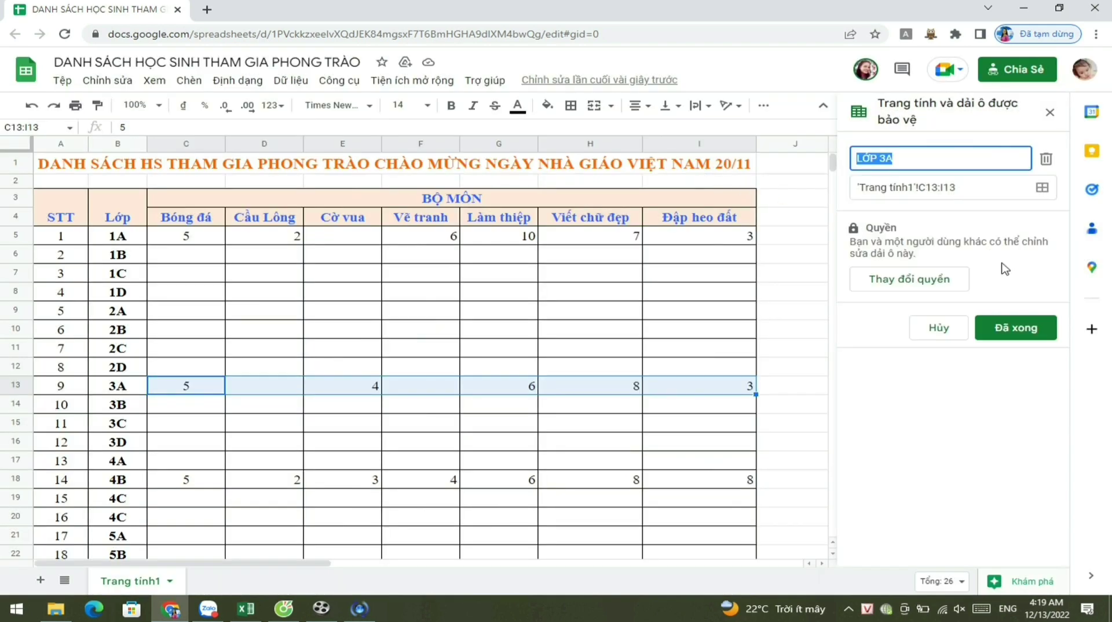
click(938, 279)
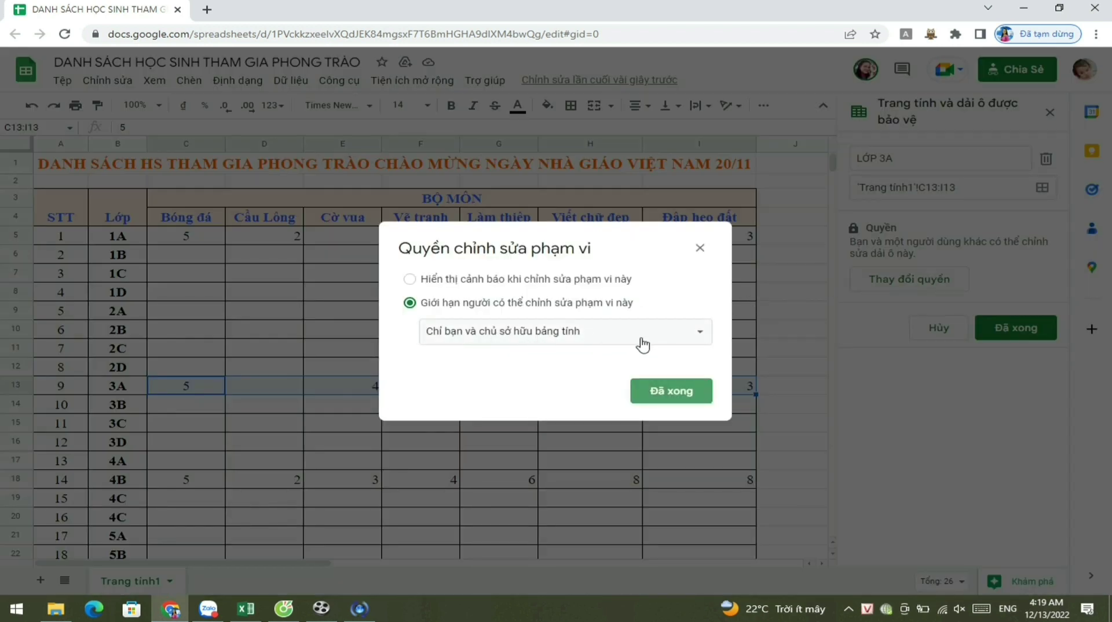
click(658, 398)
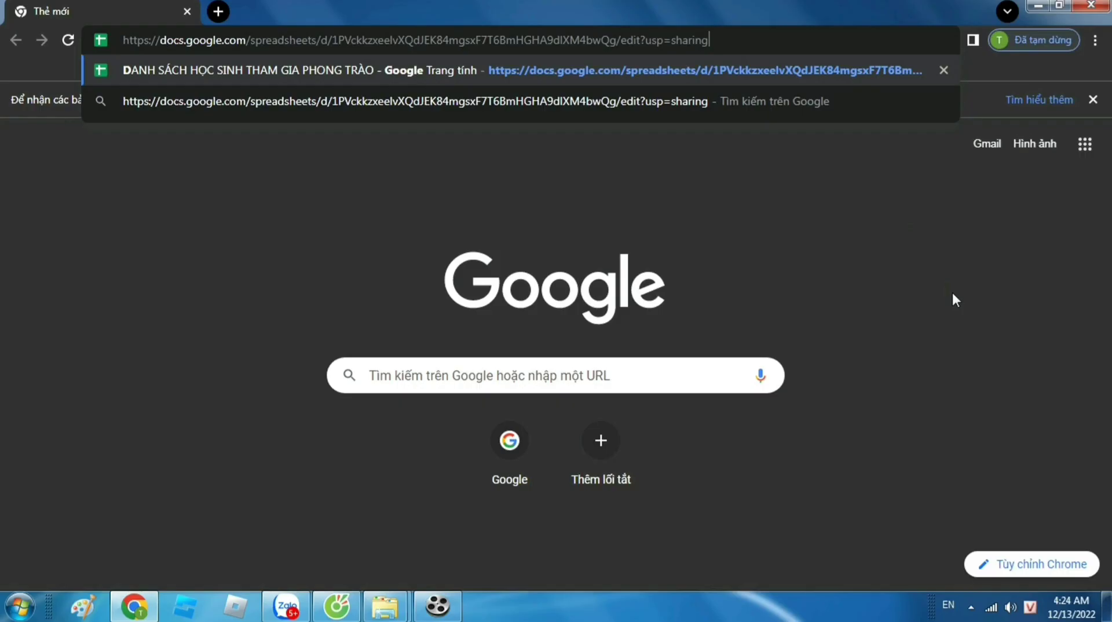
Load the participation sheet in signed-out Chrome from the pasted sharing URL.
key(Return)
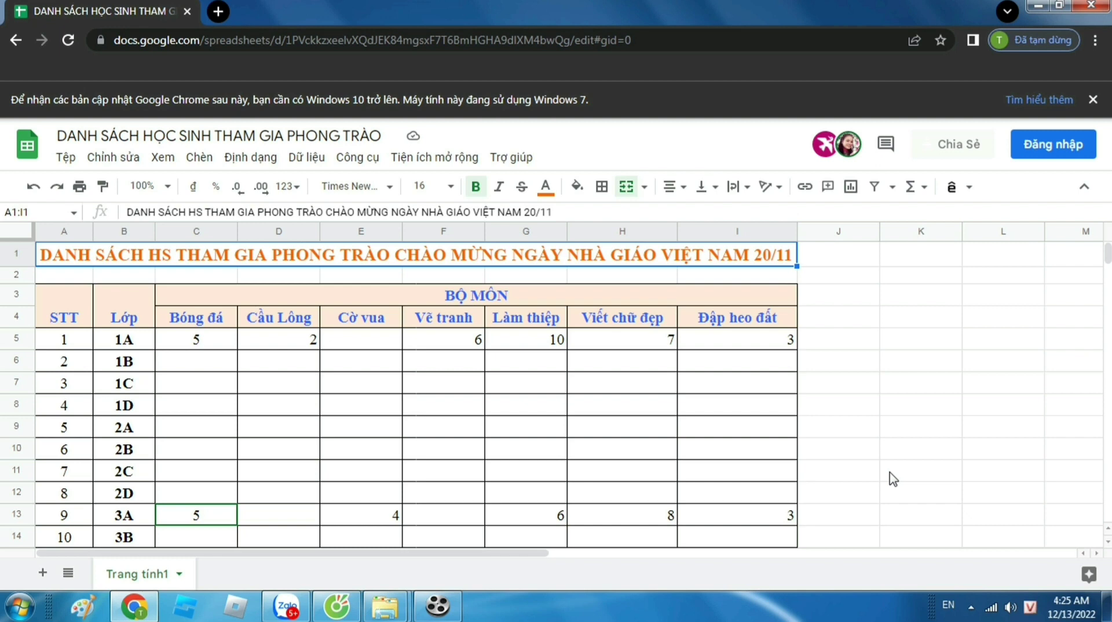
Try editing class 3A's Làm thiệp score in G13 and dismiss the protected-cell error.
click(553, 523)
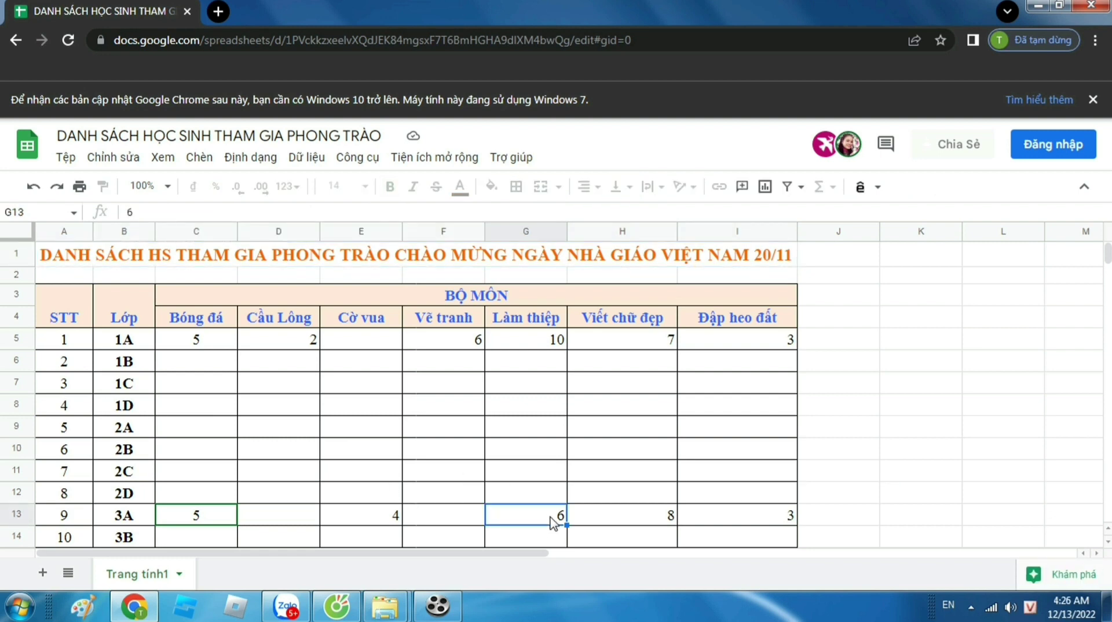
mouse_move(436, 606)
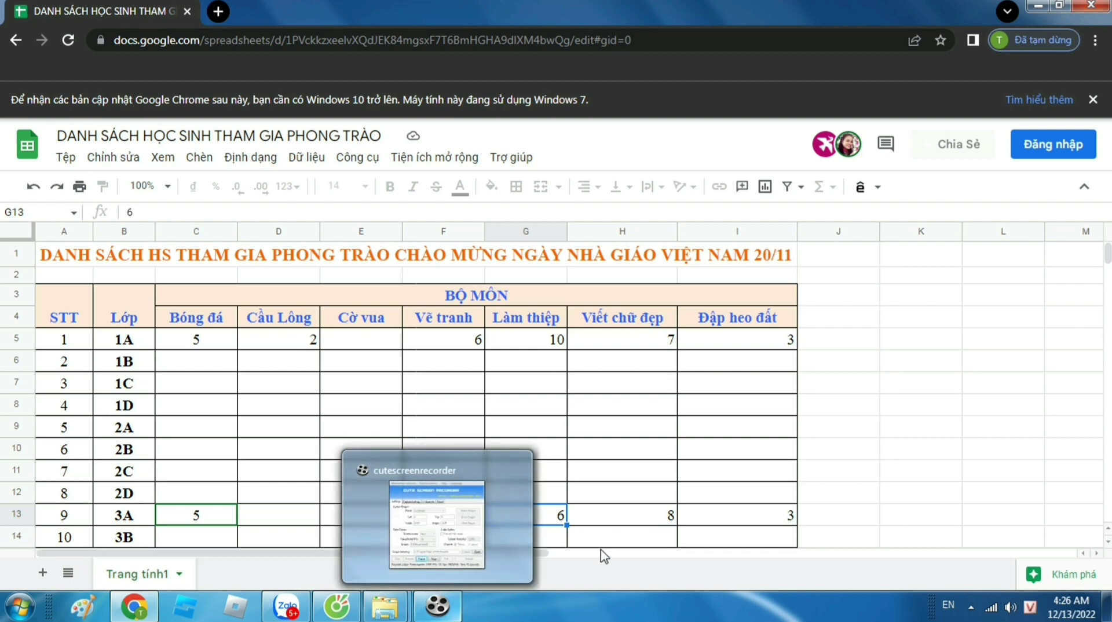
double_click(555, 520)
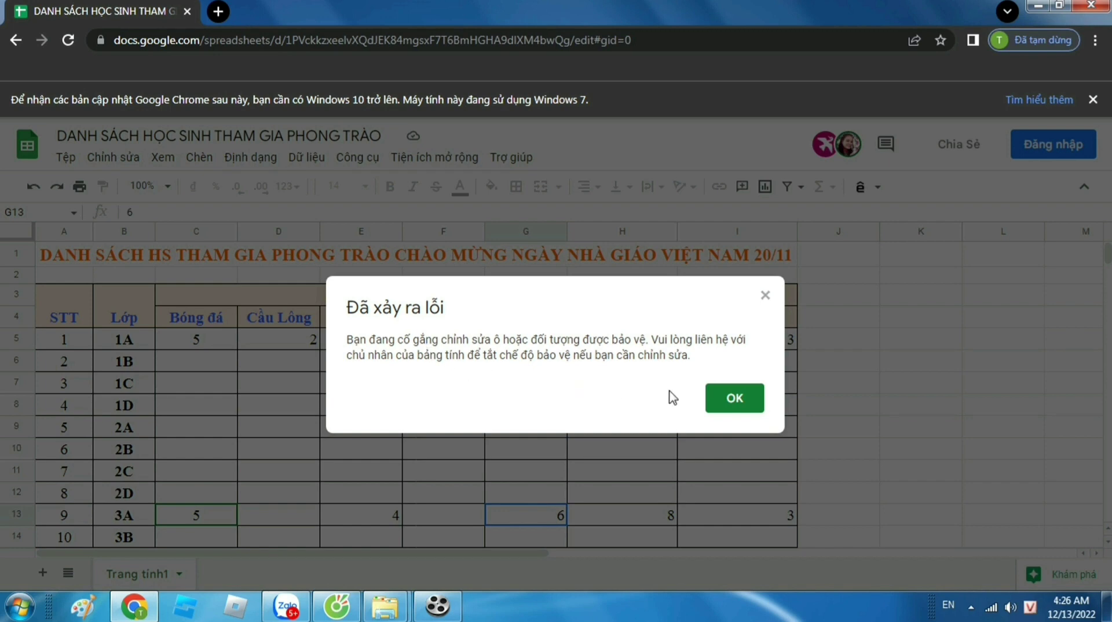
click(734, 405)
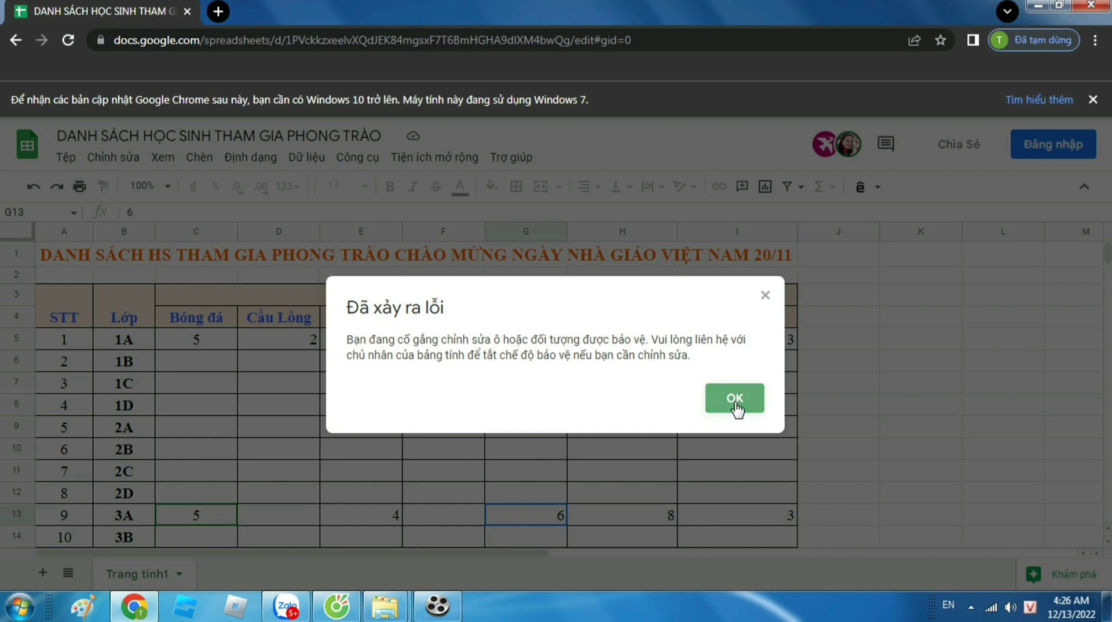
click(735, 405)
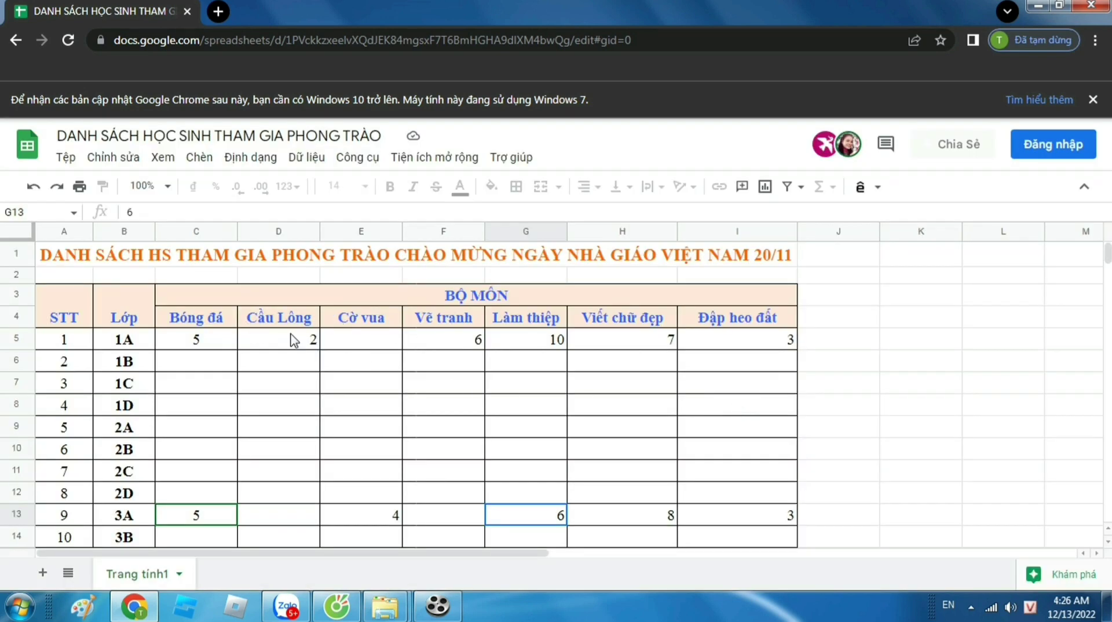
Change class 1A's Đập heo đất score in I5 to 5, accepting the warning.
click(751, 342)
text(5)
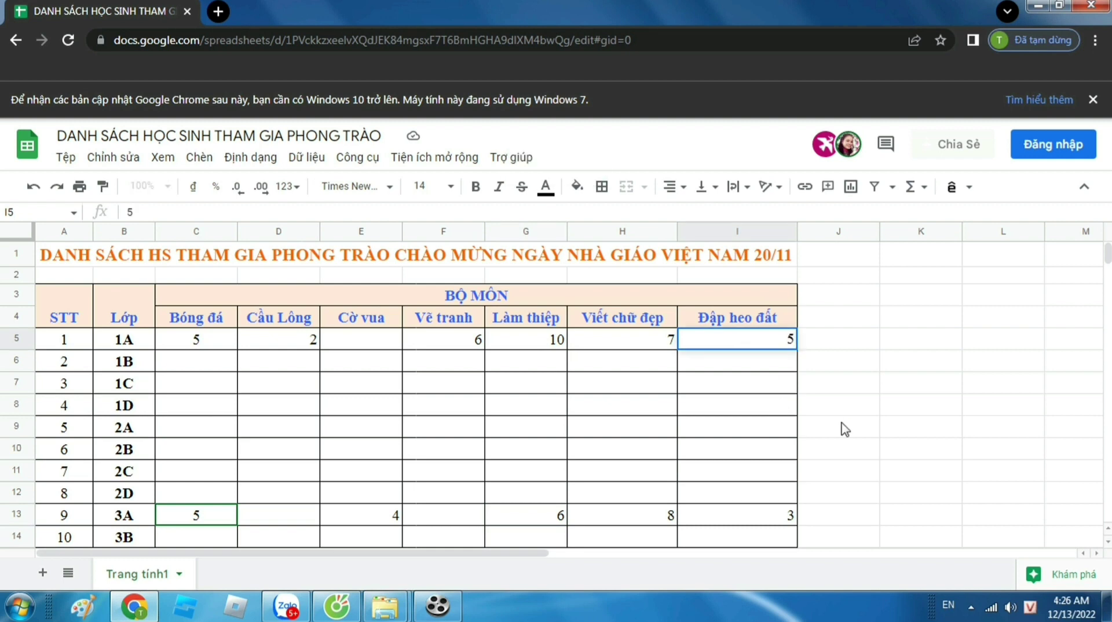
double_click(843, 427)
click(728, 438)
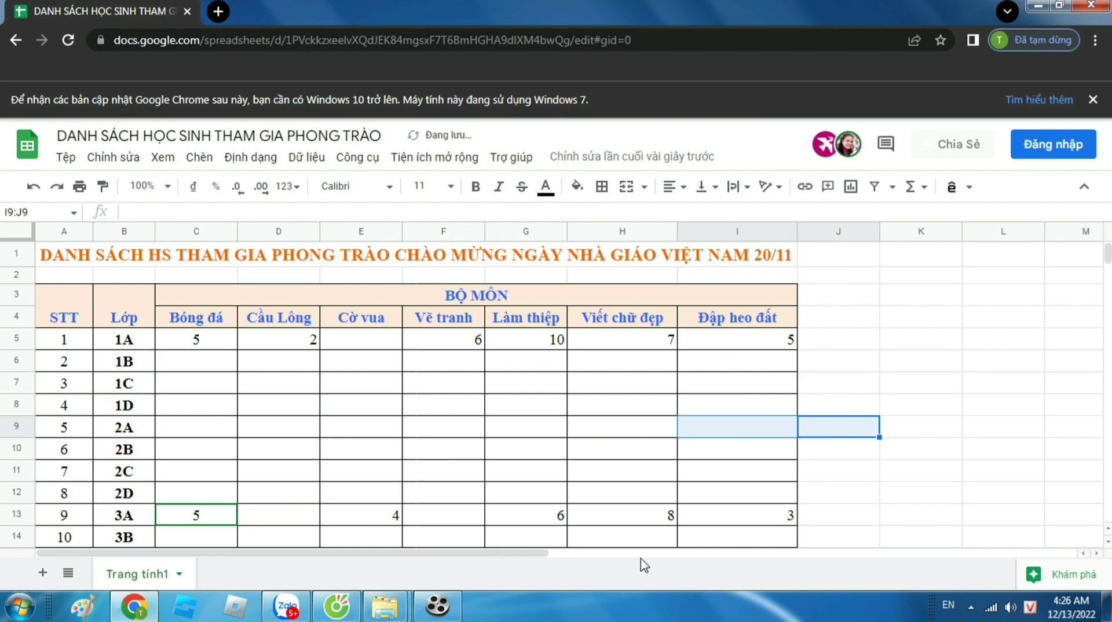
click(436, 521)
Try editing class 3A's Cờ vua score in E13 and dismiss the rejection, leaving 4.
double_click(387, 521)
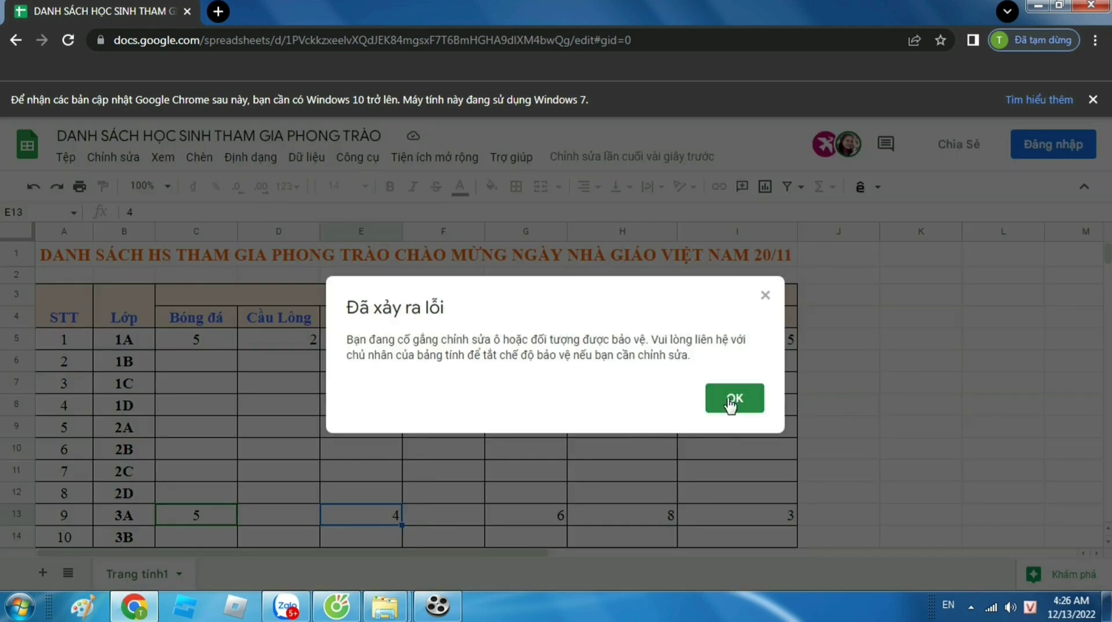
click(731, 403)
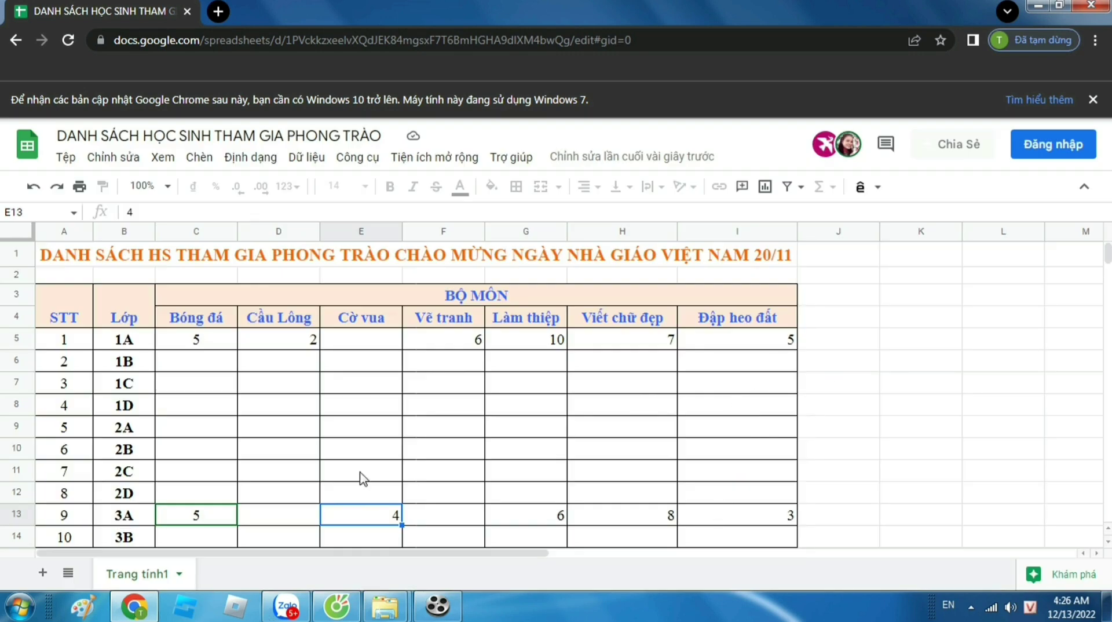
scroll(409, 410, down, 2)
scroll(409, 410, down, 1)
scroll(405, 414, up, 1)
scroll(403, 417, up, 2)
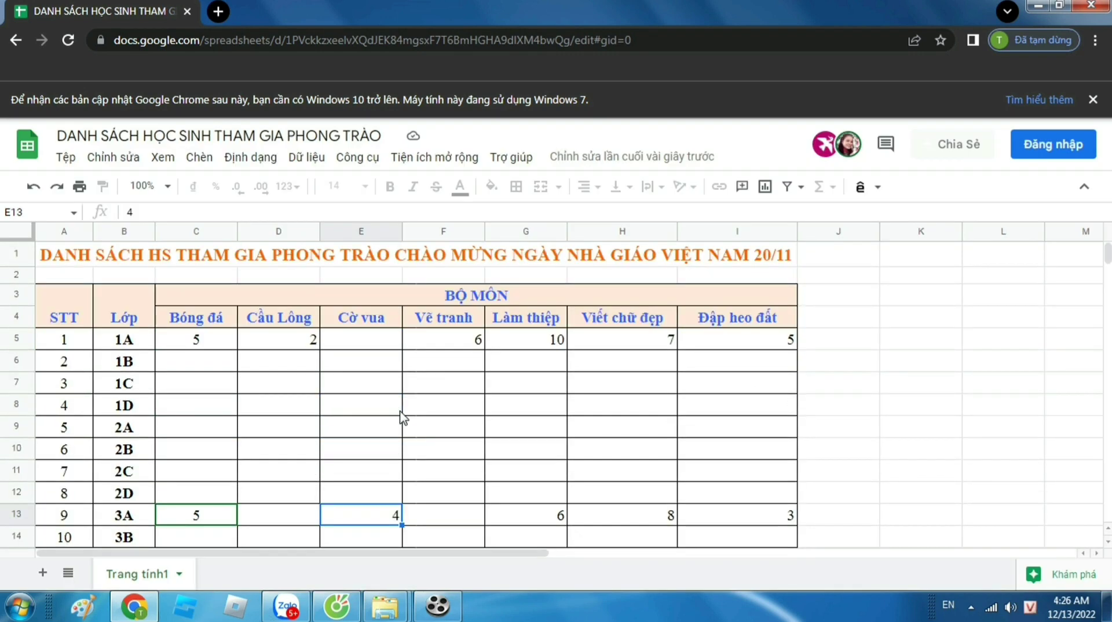